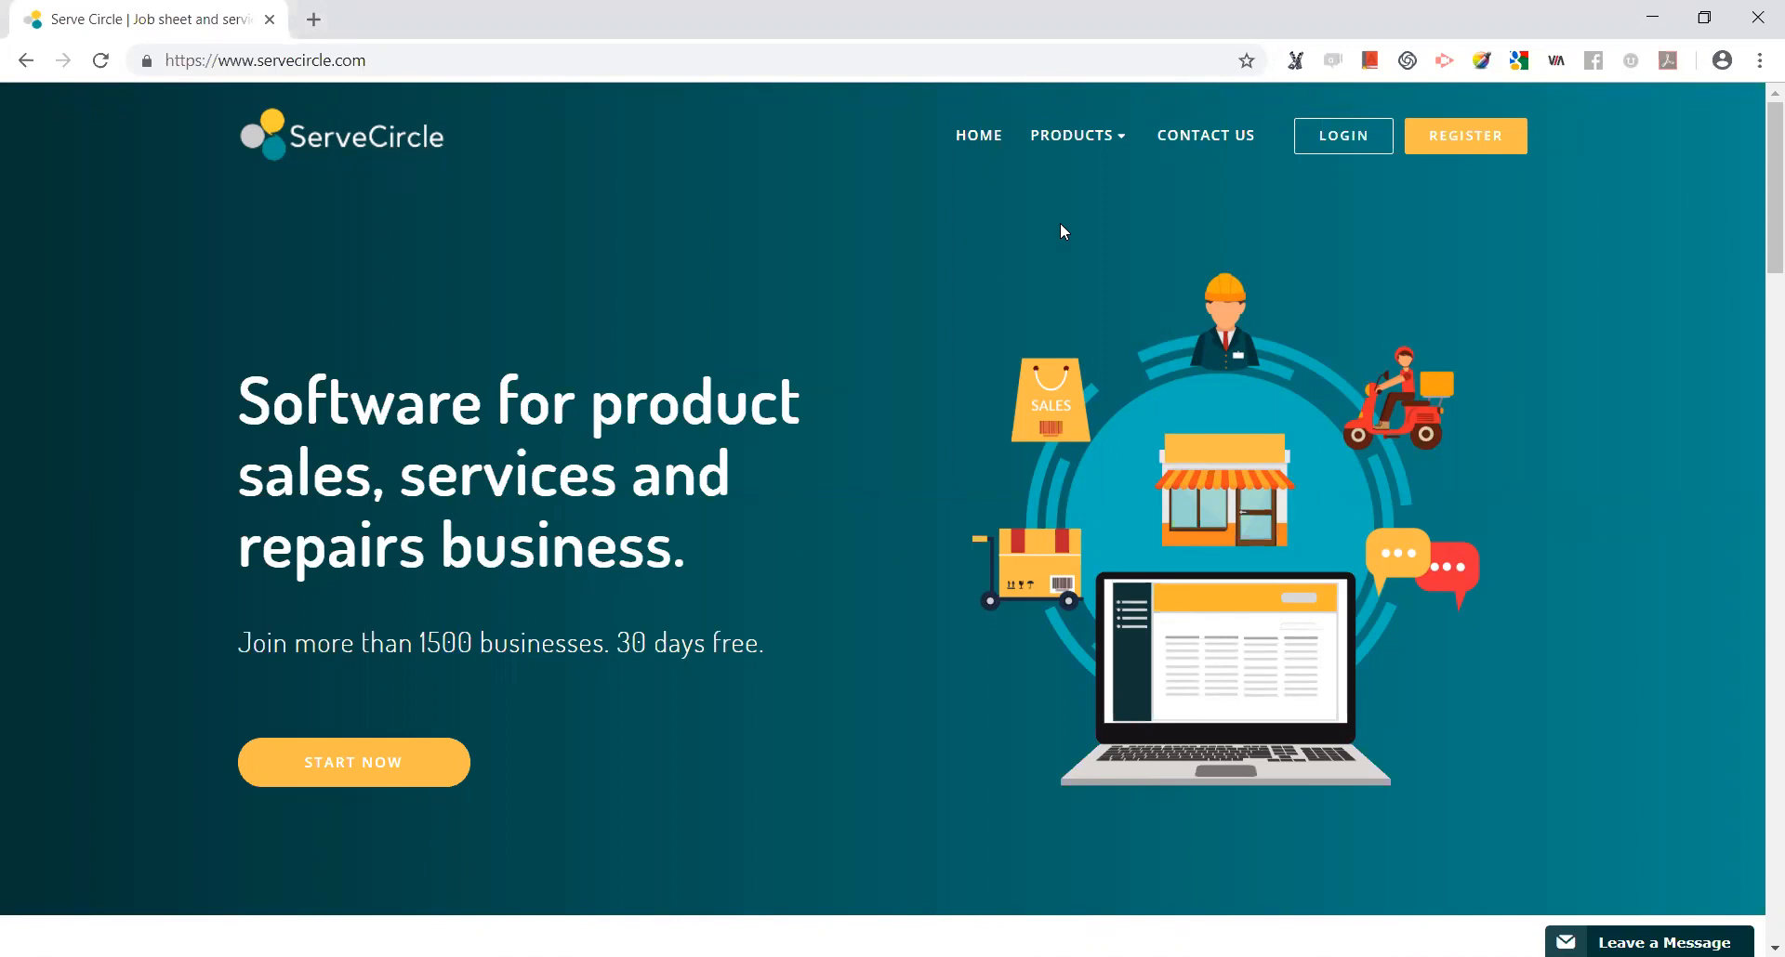
Sign in with the business account's e-mail and password to reach the Branches overview.
{"action": "left_click", "coordinate": [1343, 136]}
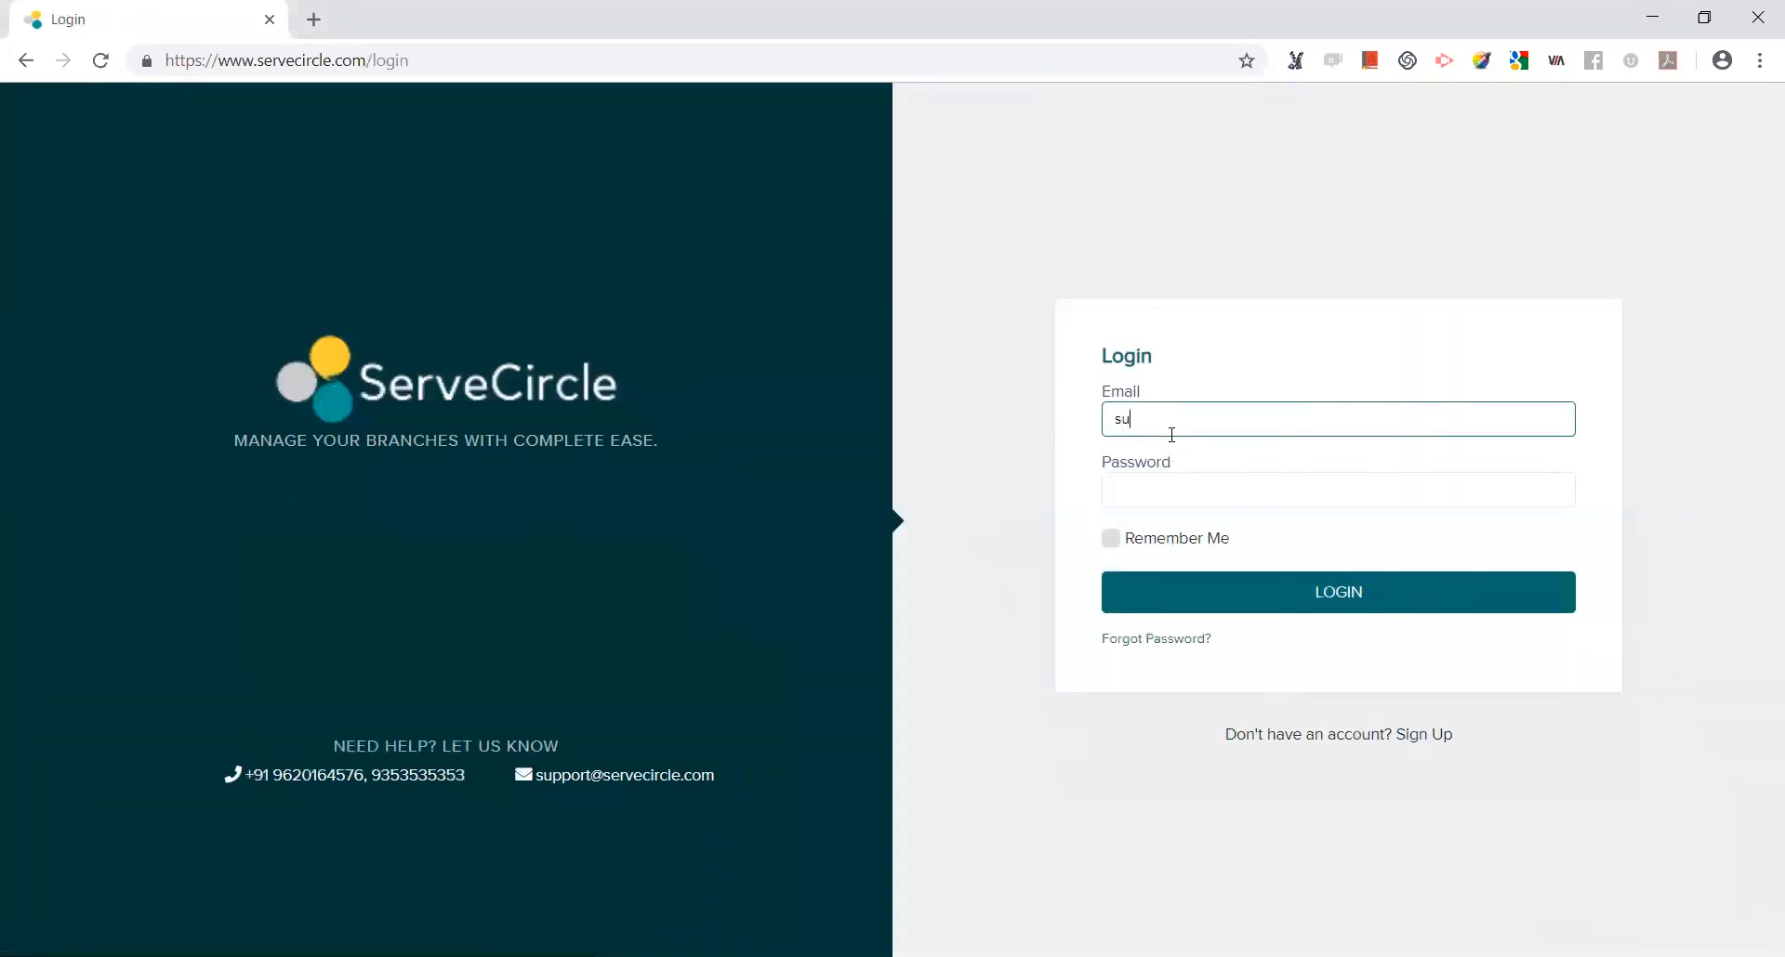
{"action": "left_click", "coordinate": [1180, 500]}
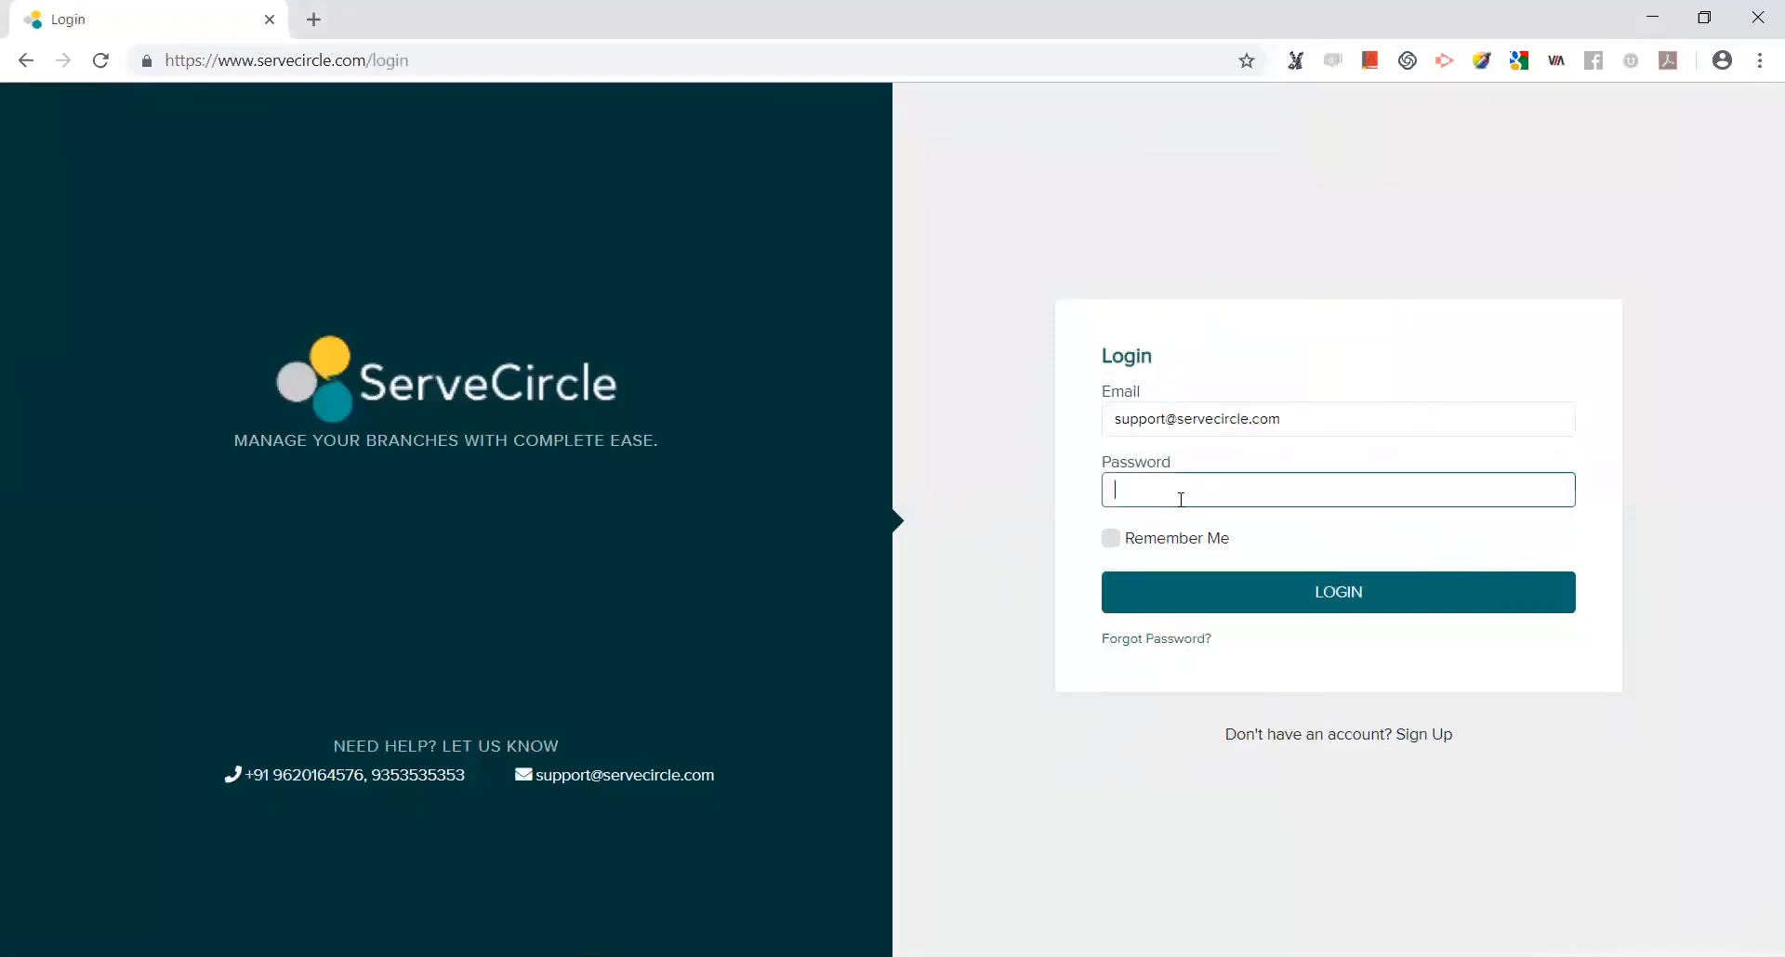
{"action": "type", "text": "12345"}
{"action": "left_click", "coordinate": [1283, 601]}
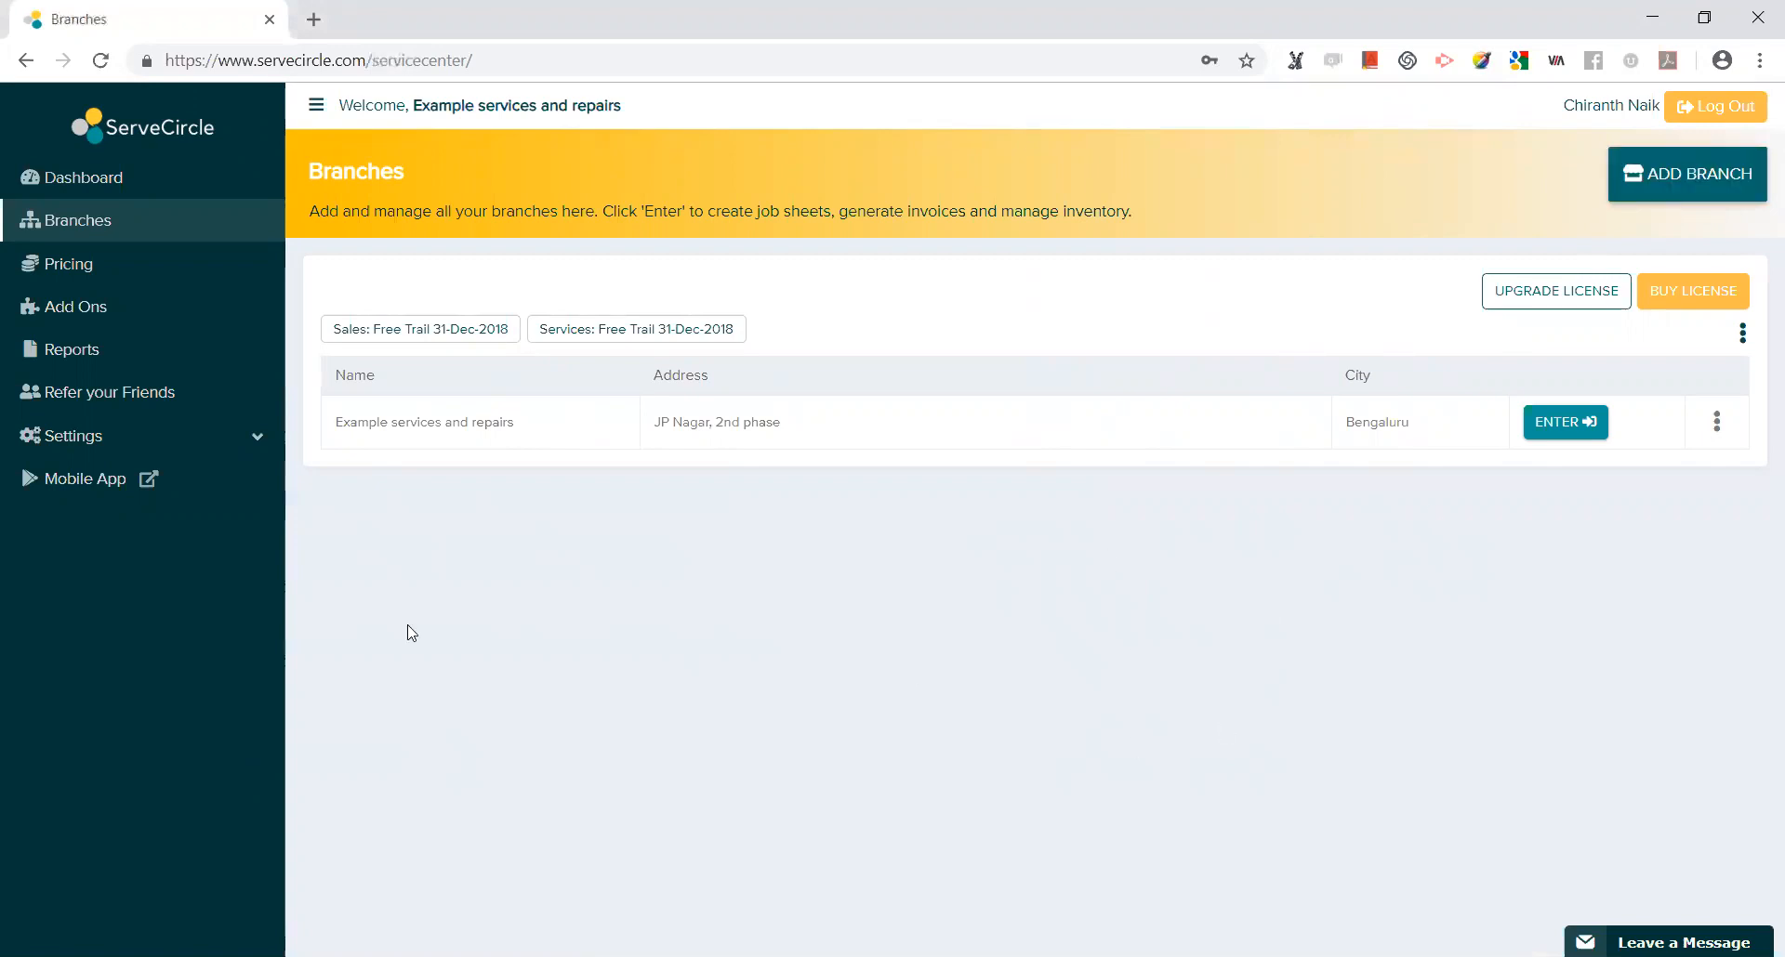
Expand Settings in the sidebar and go to the Users page.
{"action": "left_click", "coordinate": [156, 446]}
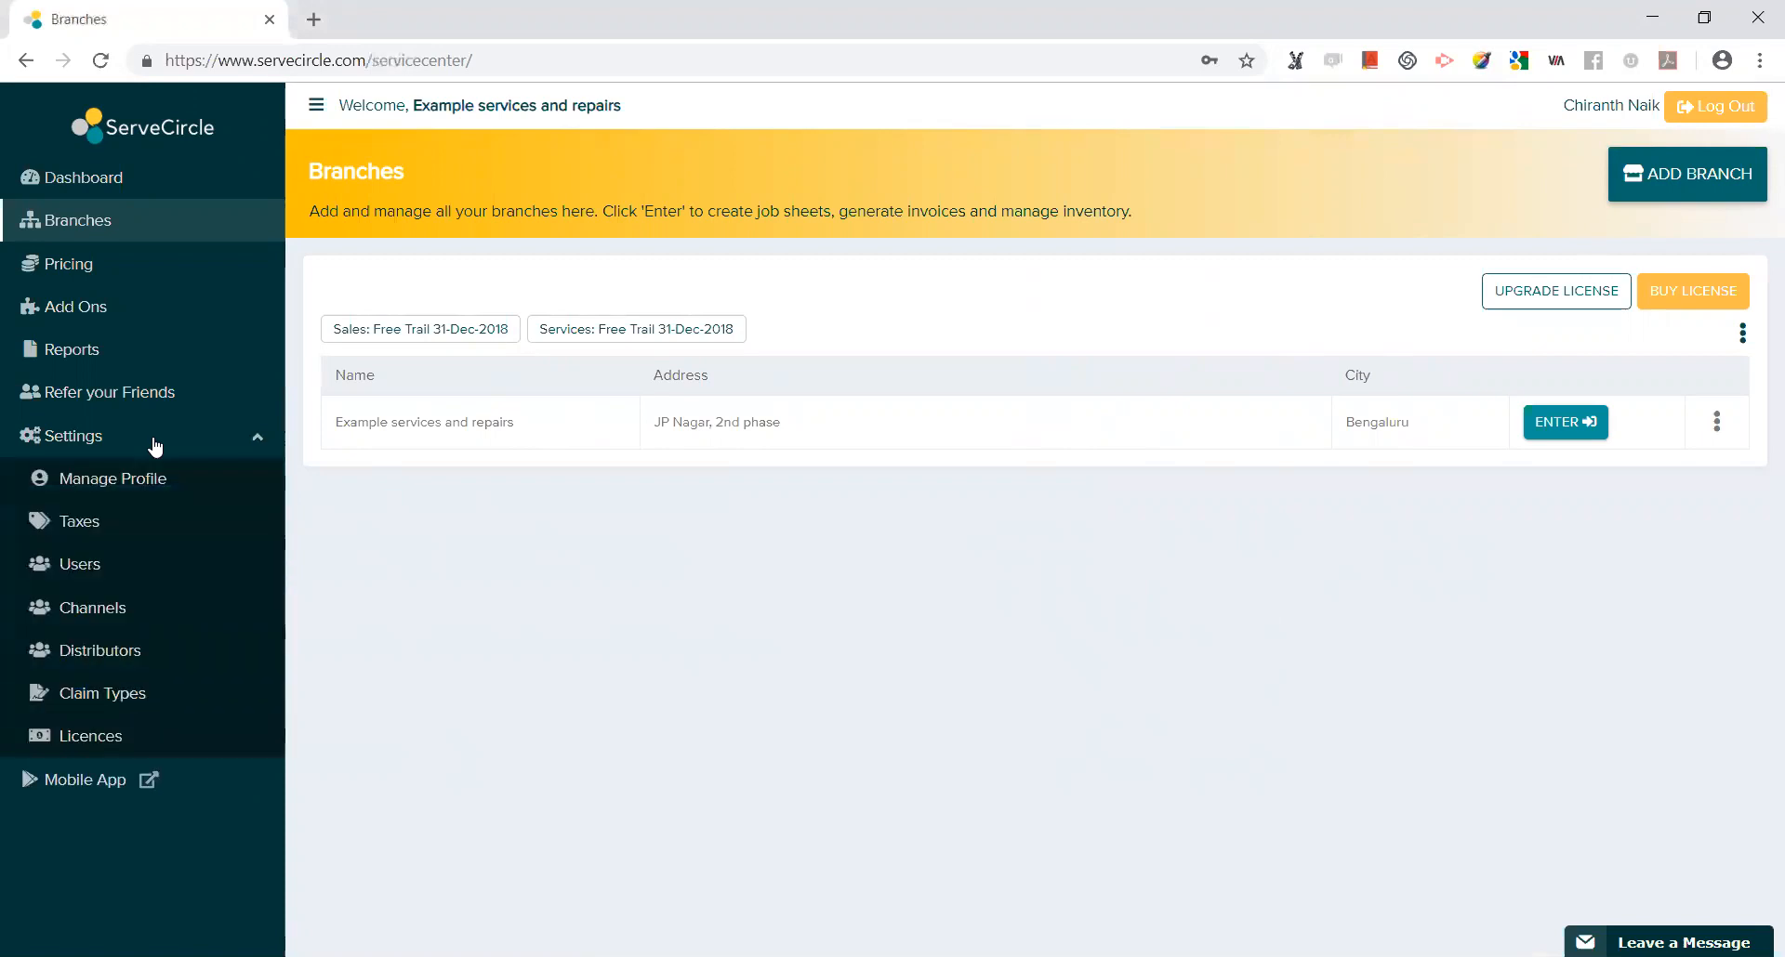
{"action": "left_click", "coordinate": [98, 571]}
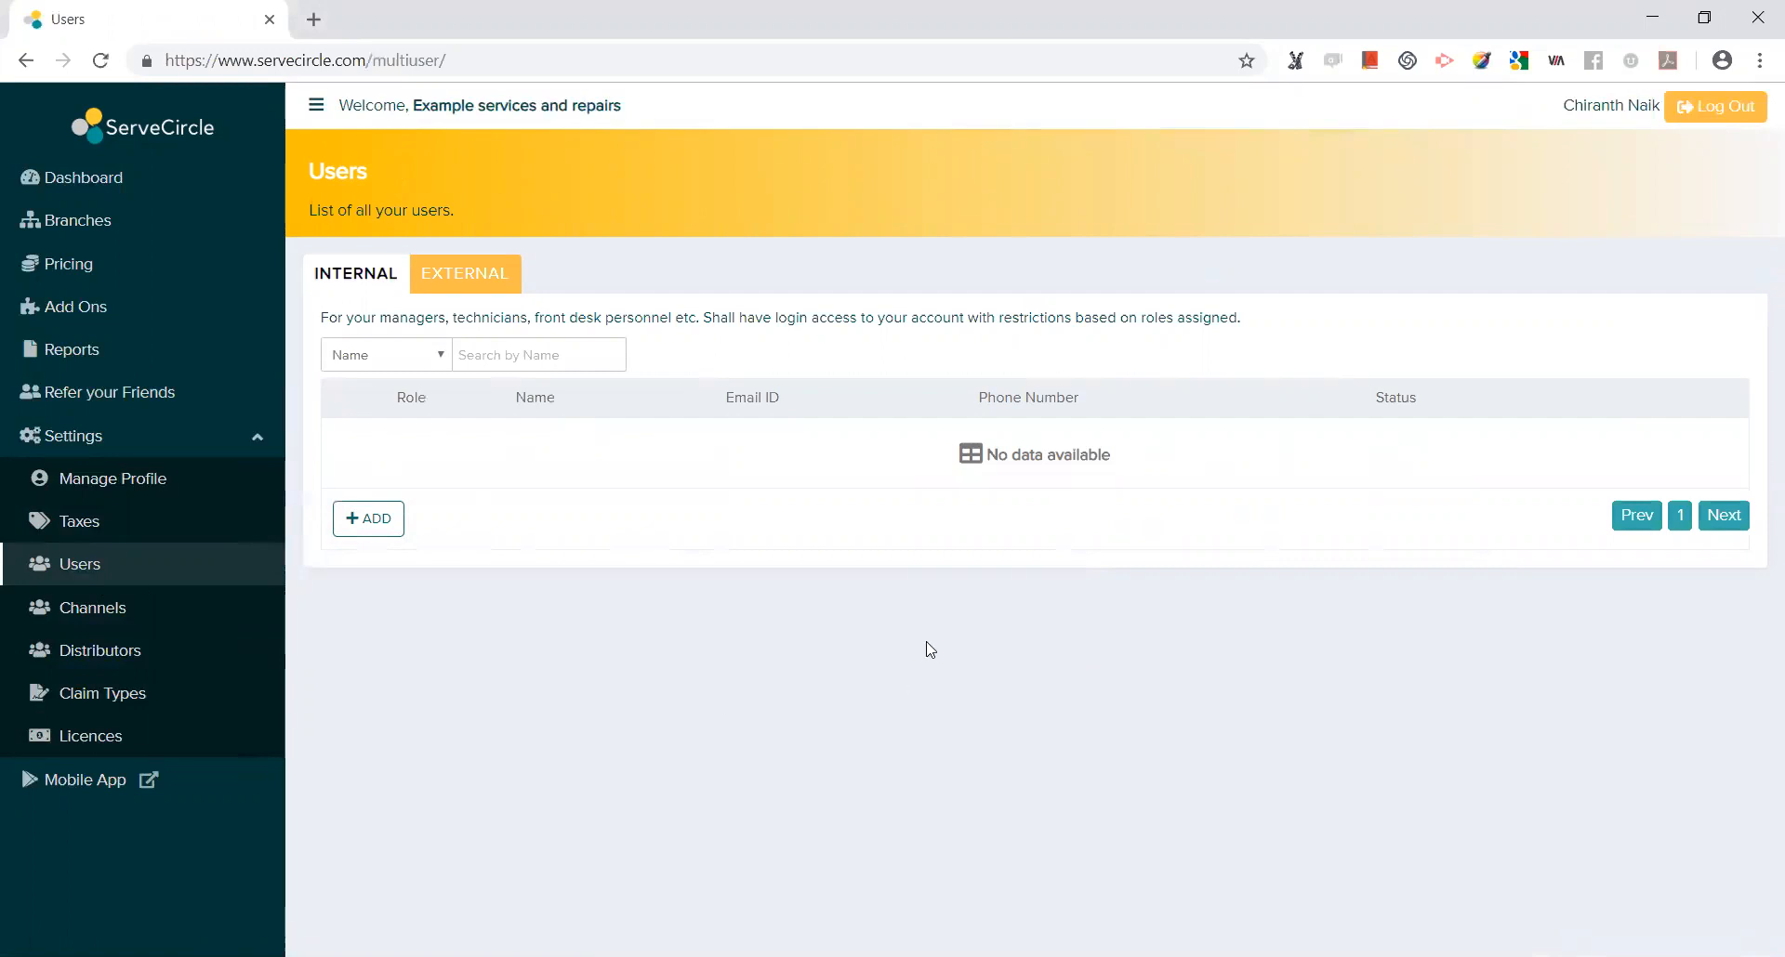
Check the External users tab, return to Internal, and start a blank new-user form with + ADD.
{"action": "left_click", "coordinate": [466, 276]}
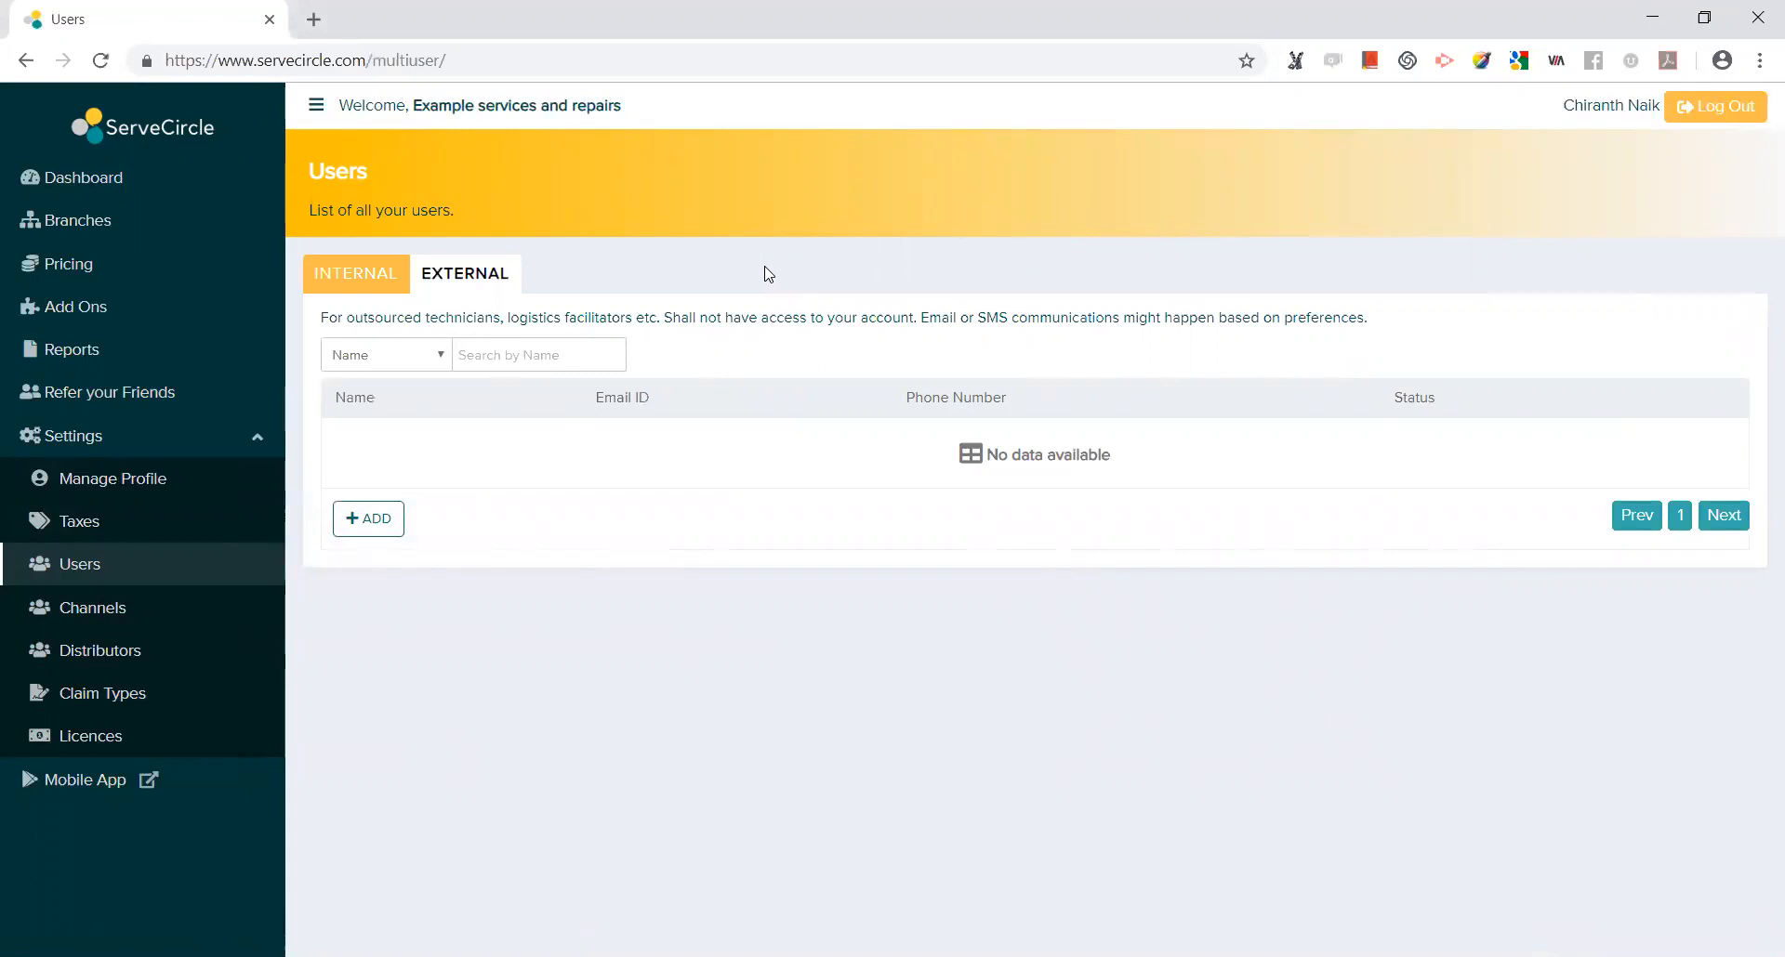
{"action": "left_click", "coordinate": [321, 279]}
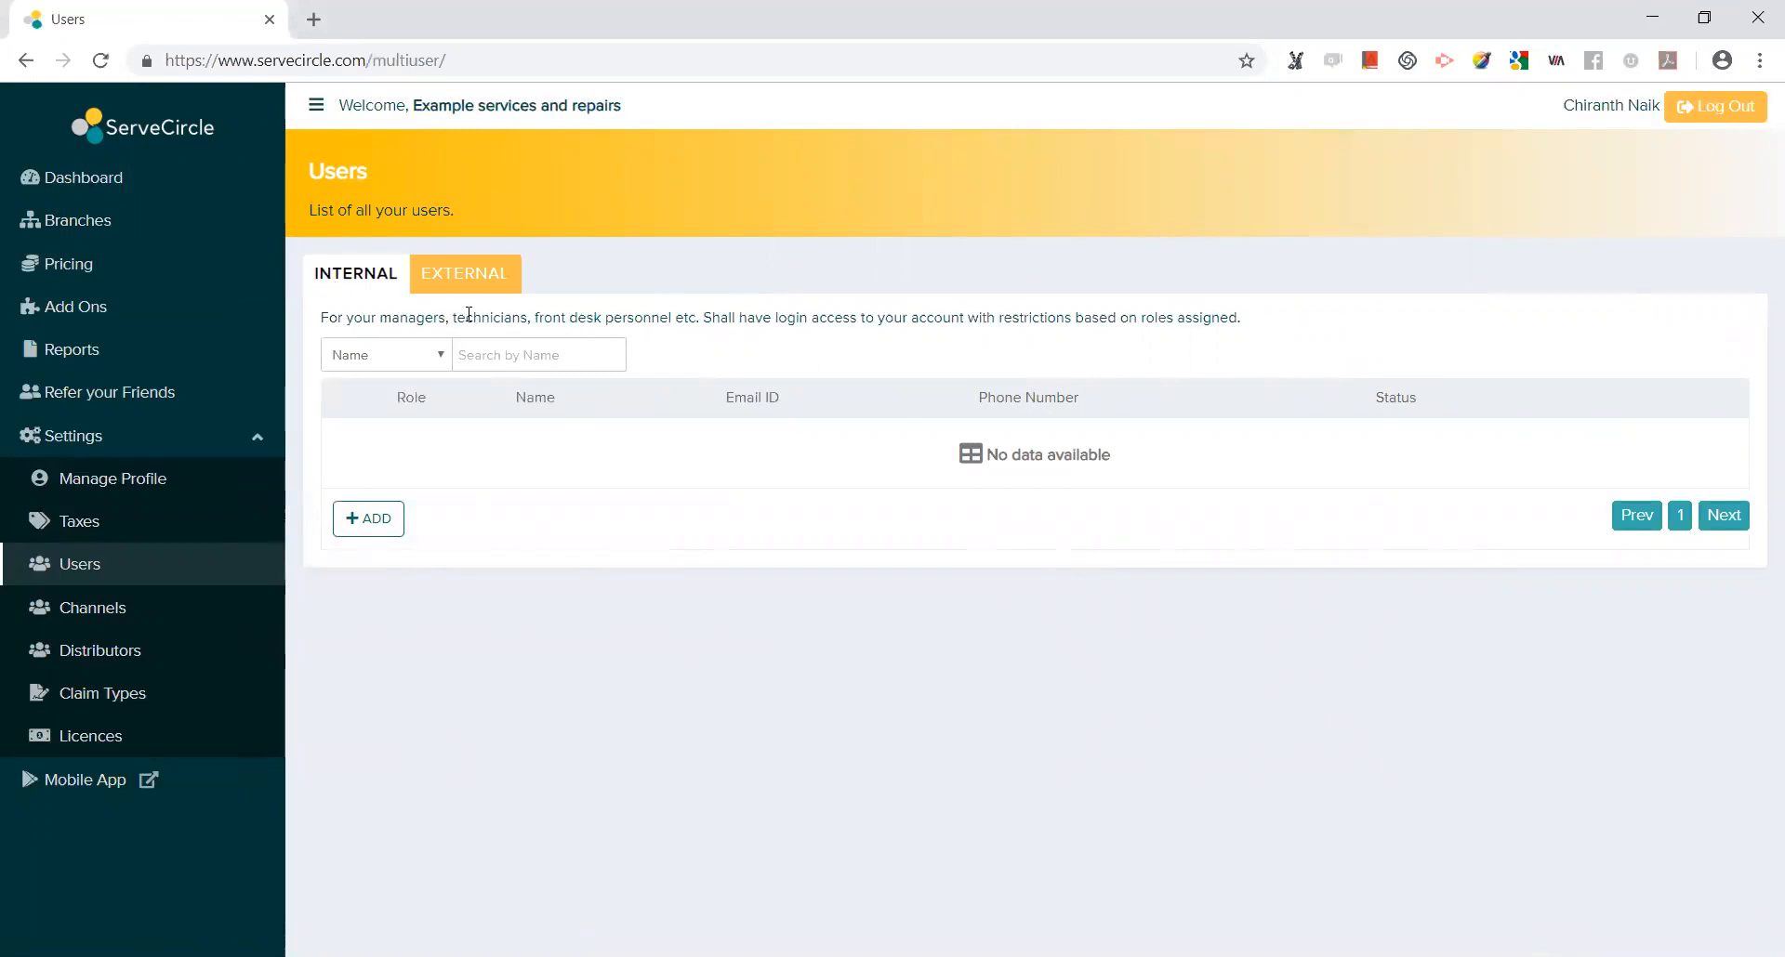
{"action": "left_click", "coordinate": [381, 522]}
{"action": "left_click", "coordinate": [381, 522]}
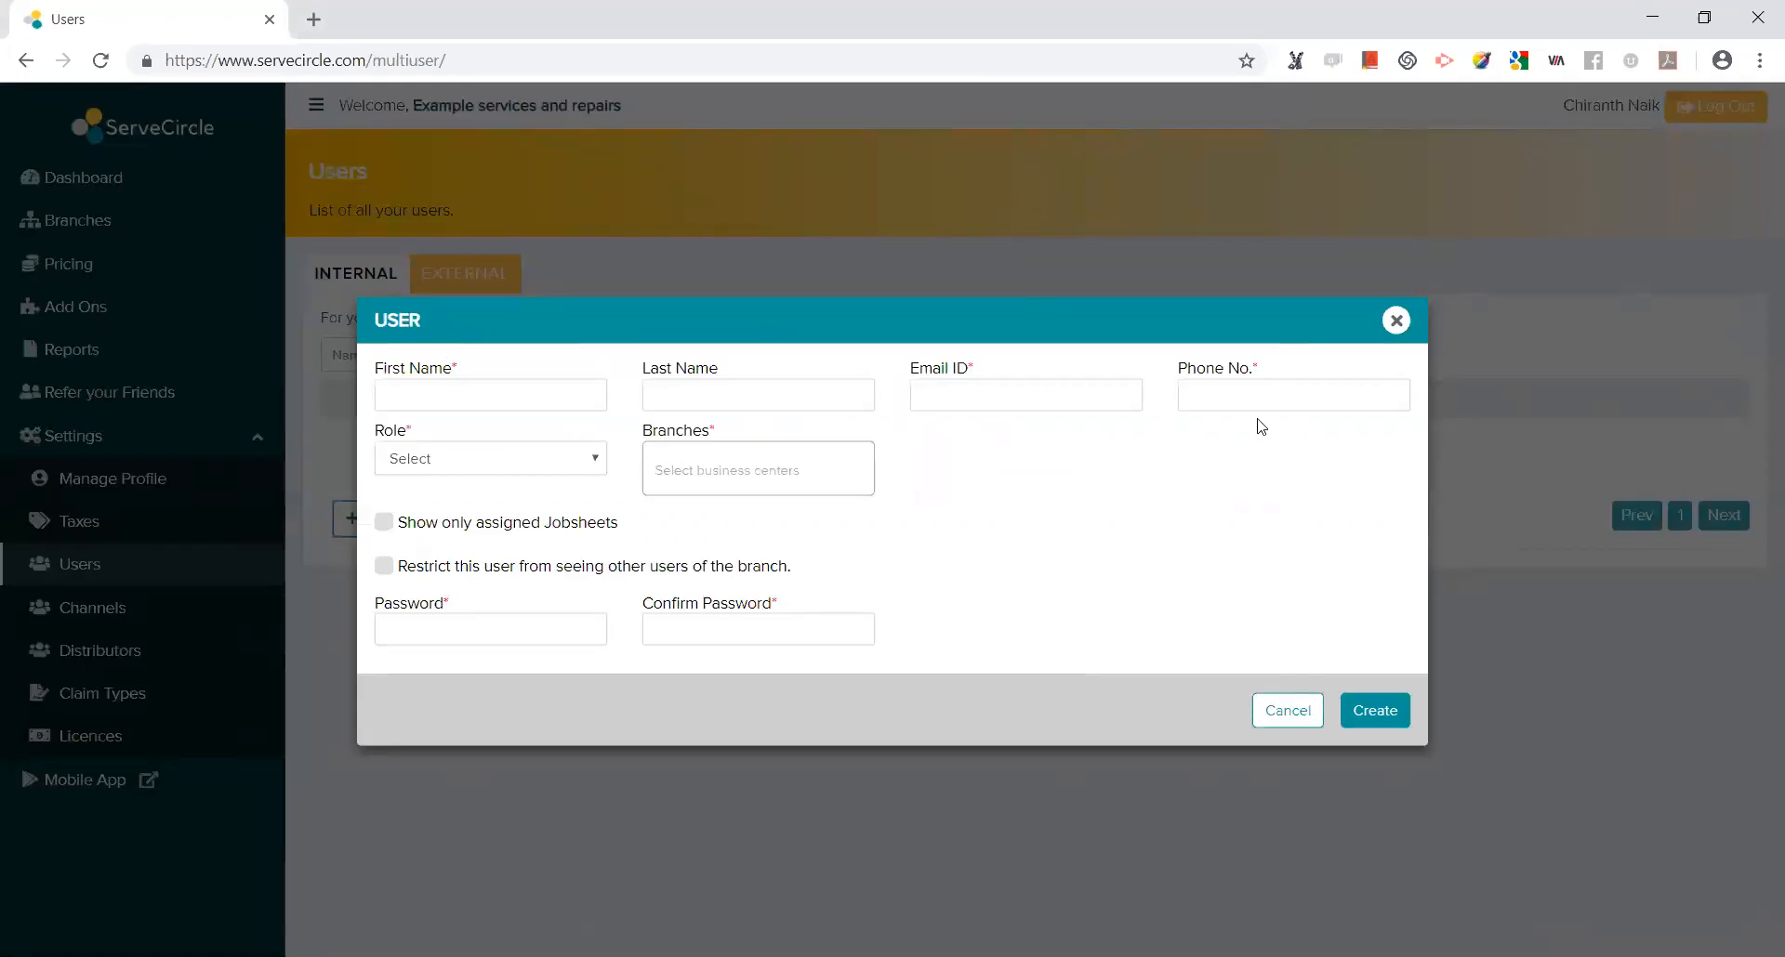
Enter the new user's first and last name, fixing a typo in the first name.
{"action": "left_click", "coordinate": [448, 398]}
{"action": "left_click", "coordinate": [658, 405]}
Fill in the user's e-mail address, correcting its prefix, and their phone number.
{"action": "left_click", "coordinate": [1006, 410]}
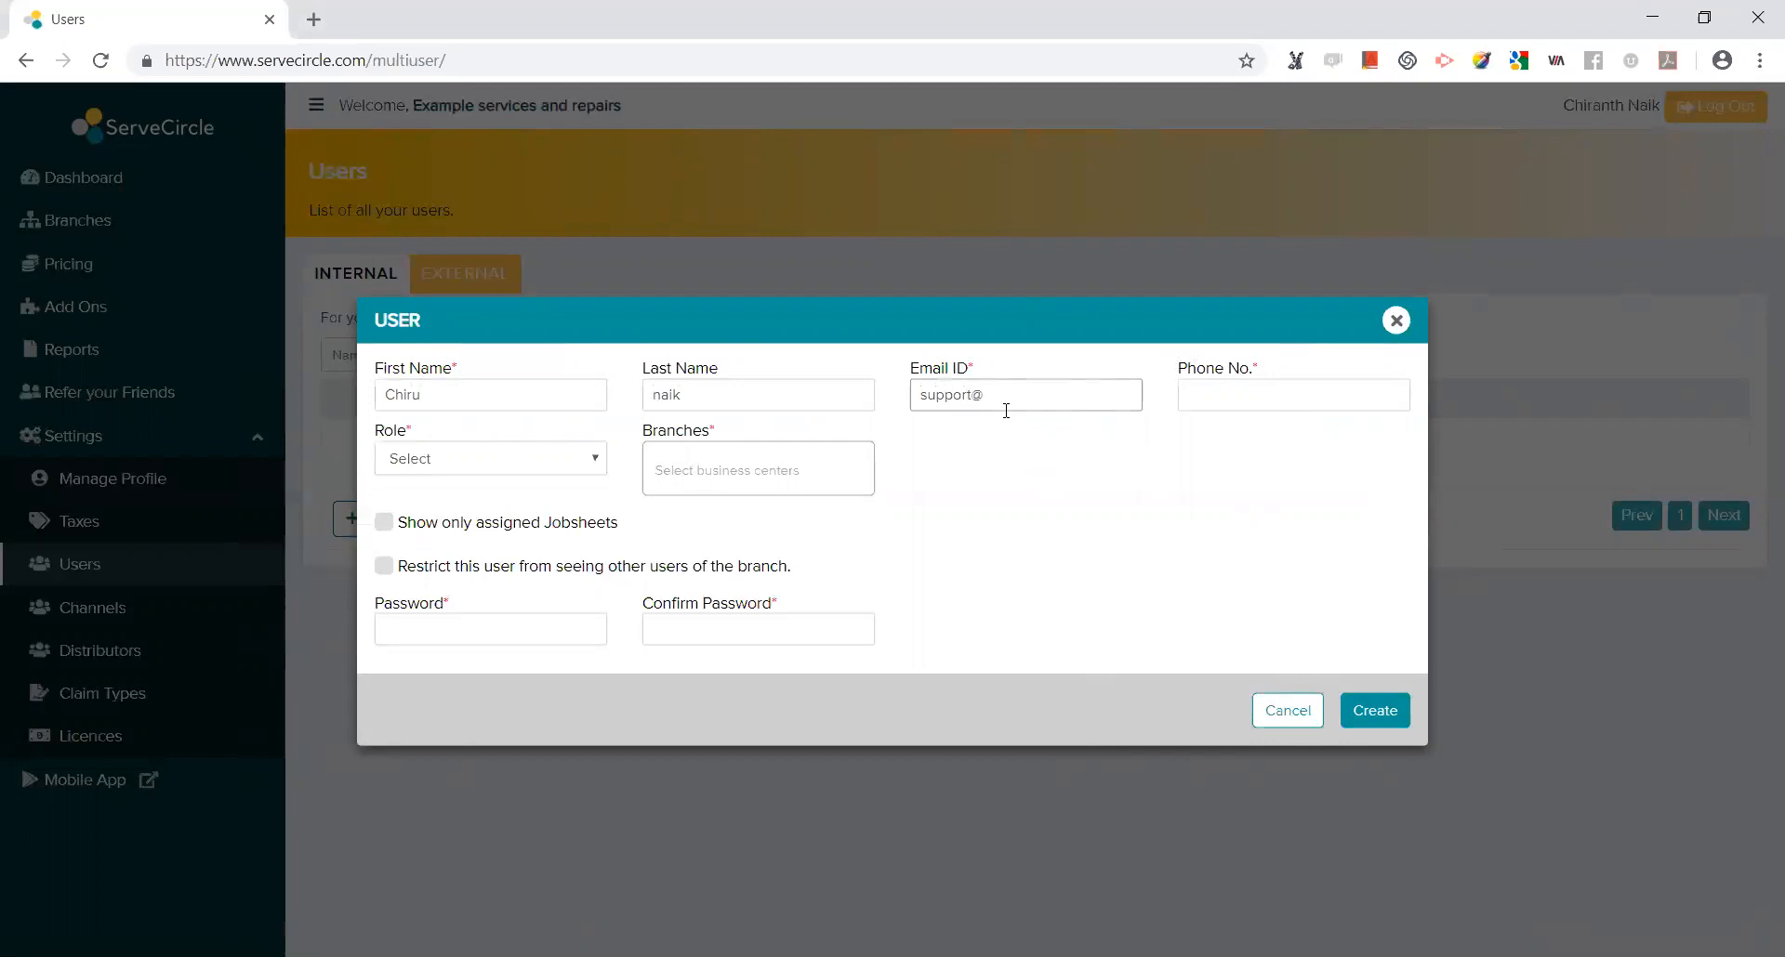
{"action": "left_click_drag", "start_coordinate": [973, 396], "coordinate": [898, 414]}
{"action": "left_click", "coordinate": [1249, 386]}
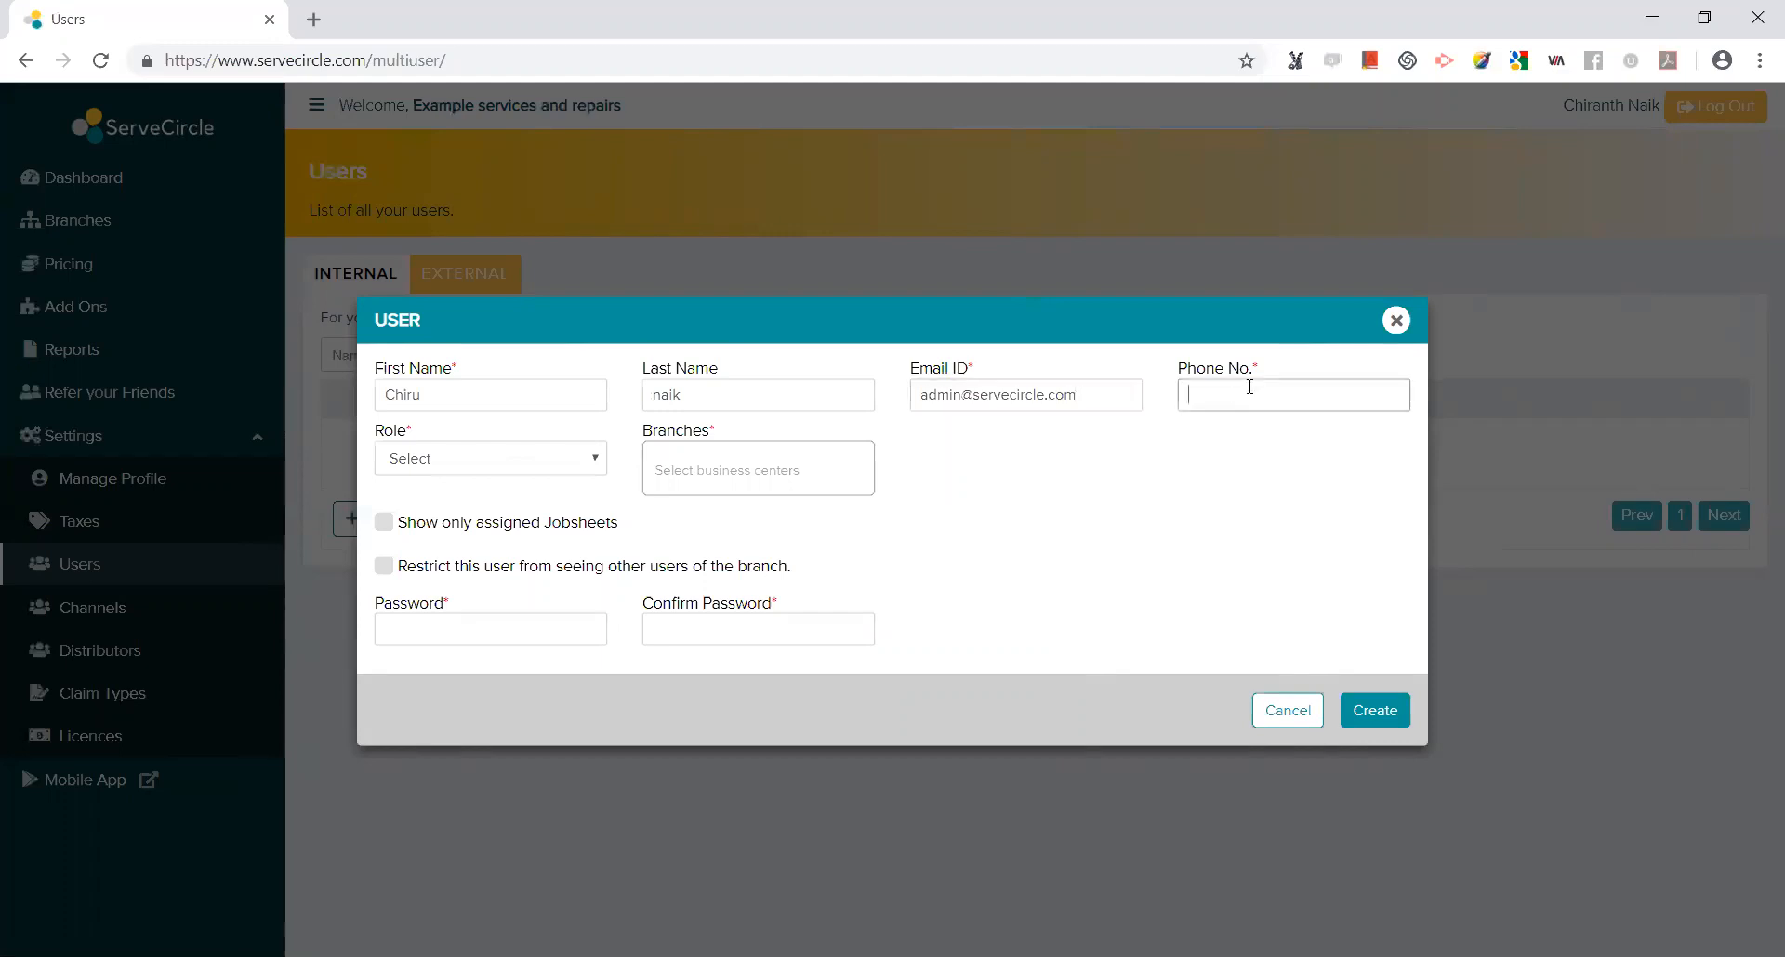
{"action": "left_click", "coordinate": [429, 467]}
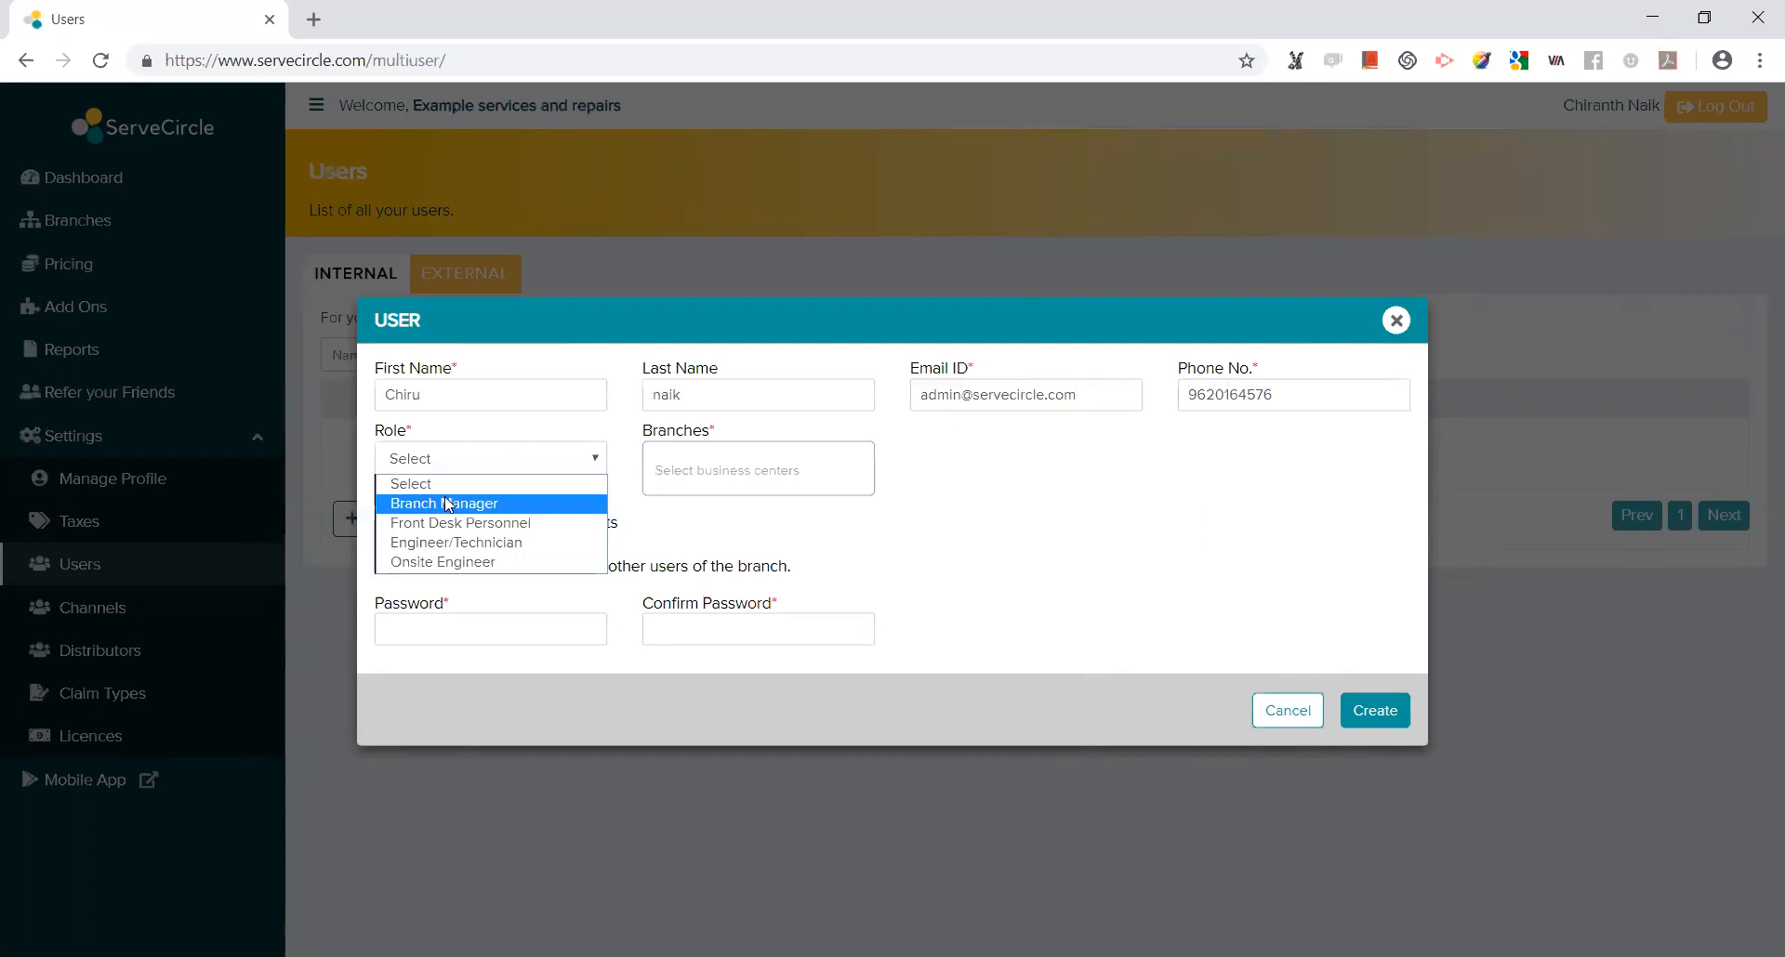
Try Branch Manager, Front Desk Personnel and Engineer/Technician roles, then settle on Onsite Engineer.
{"action": "left_click", "coordinate": [448, 504]}
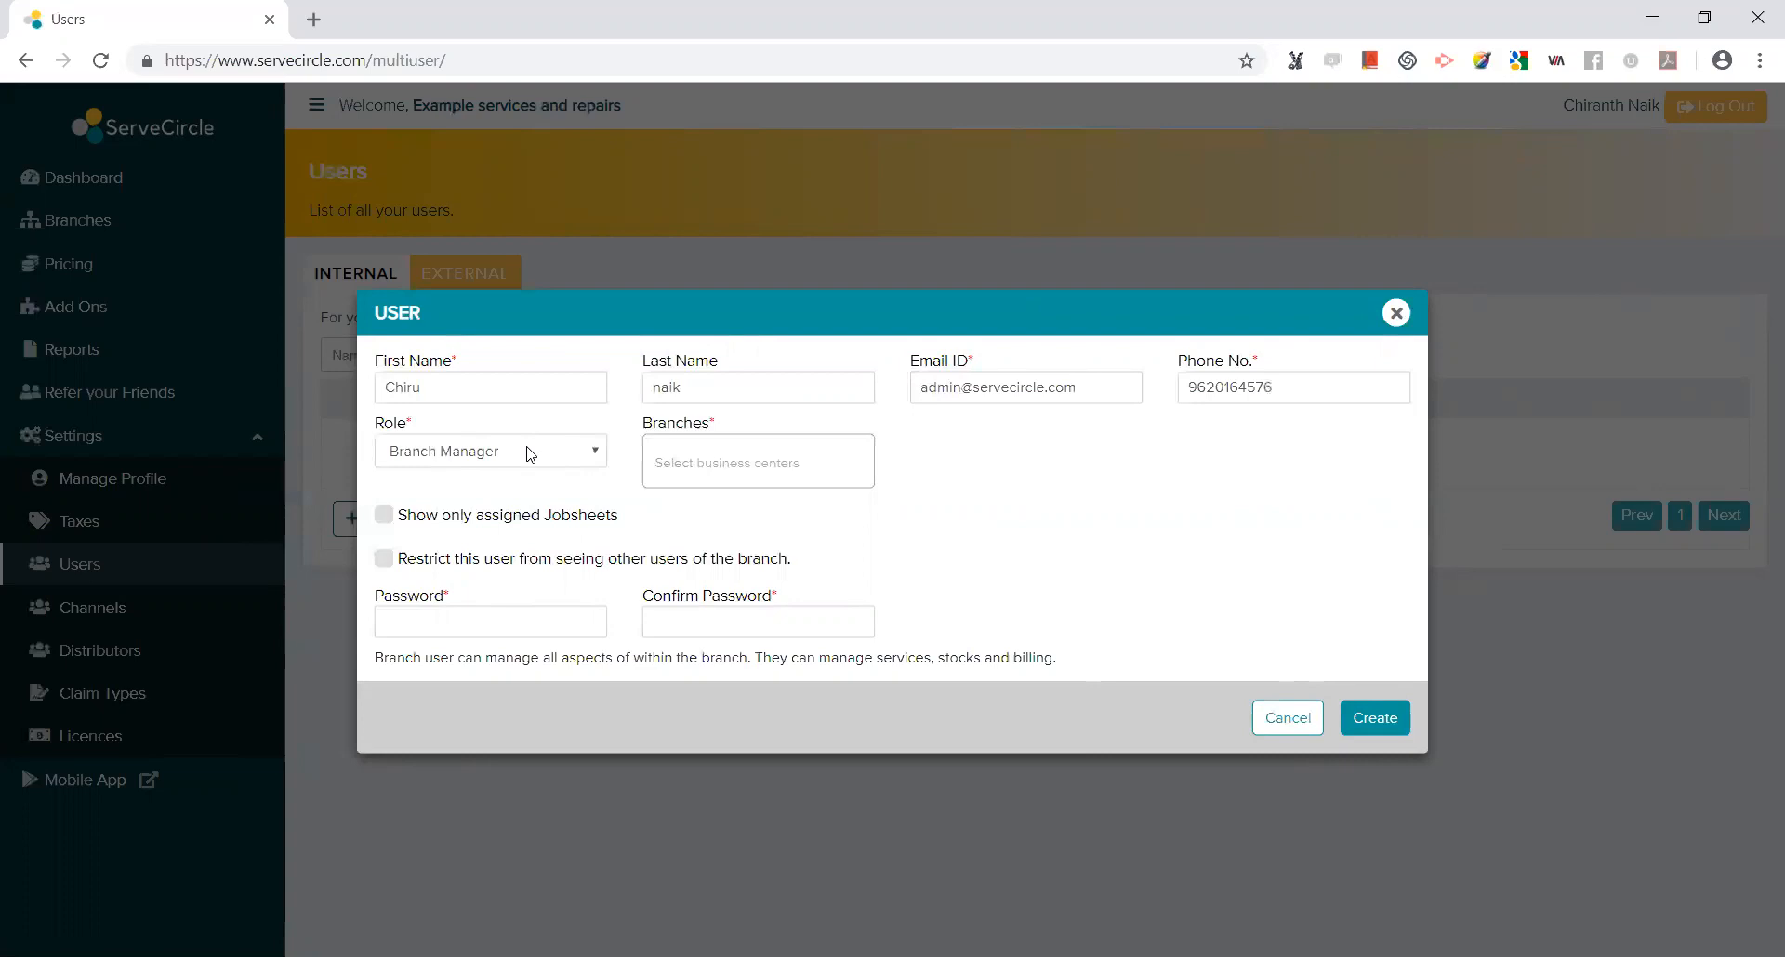
{"action": "left_click", "coordinate": [530, 453]}
{"action": "left_click", "coordinate": [526, 517]}
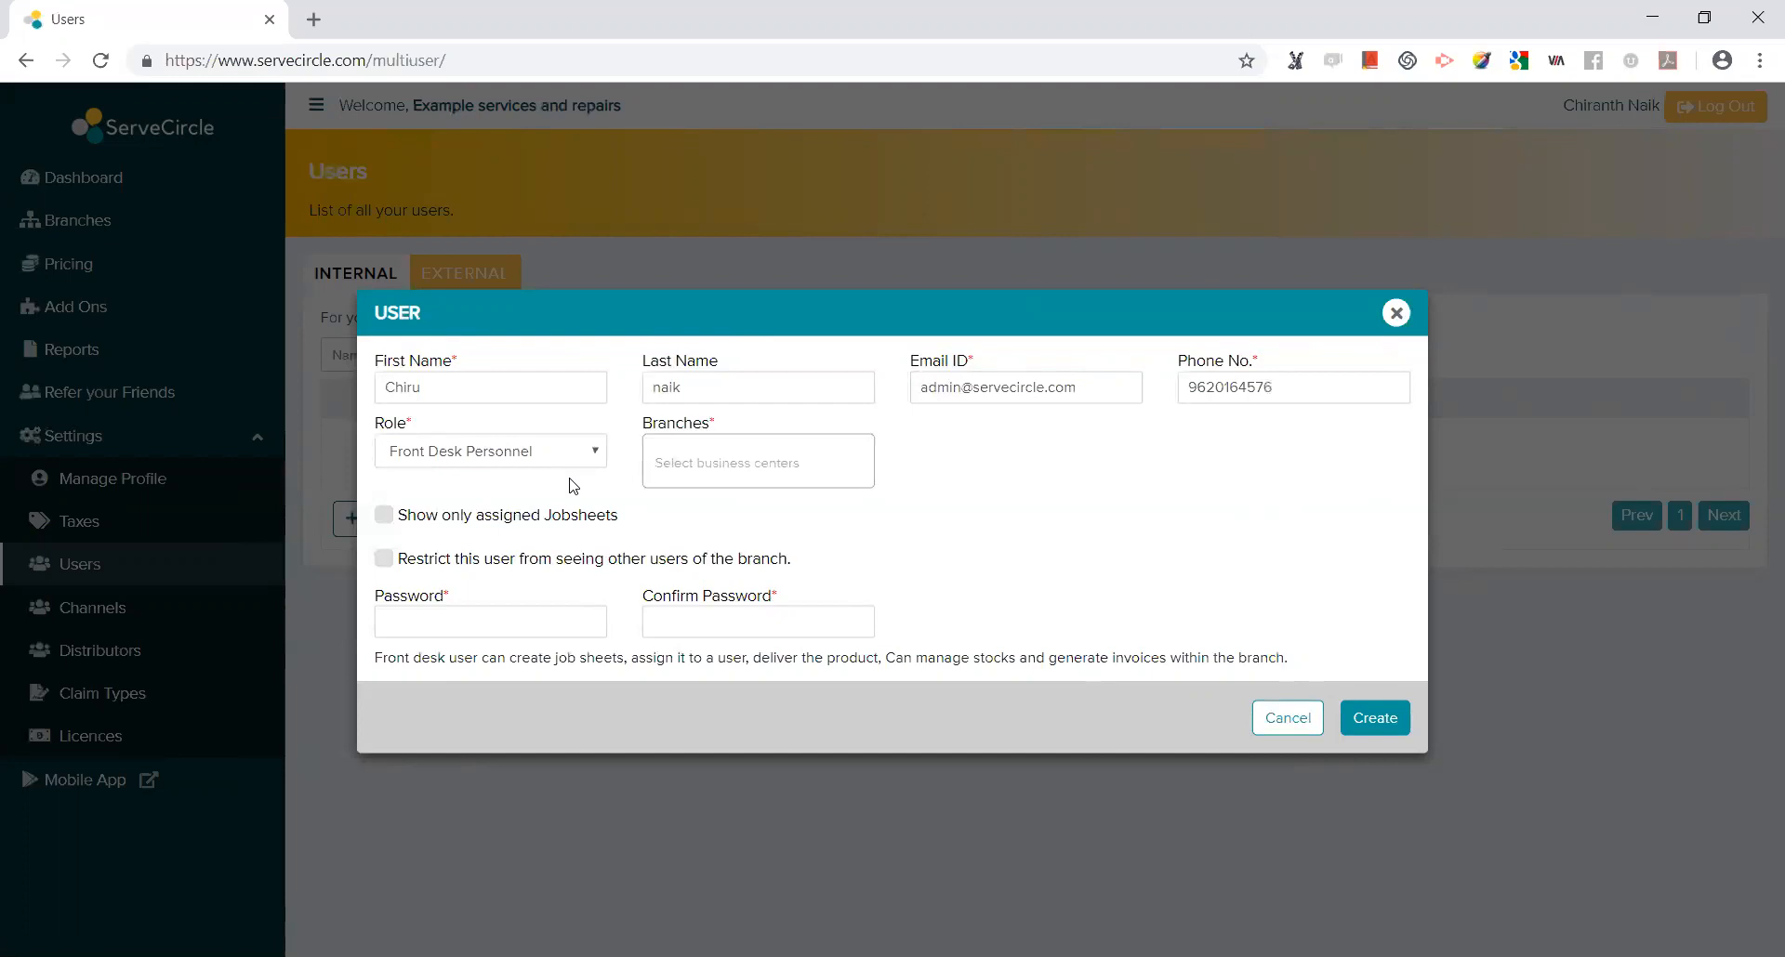
{"action": "left_click", "coordinate": [530, 459]}
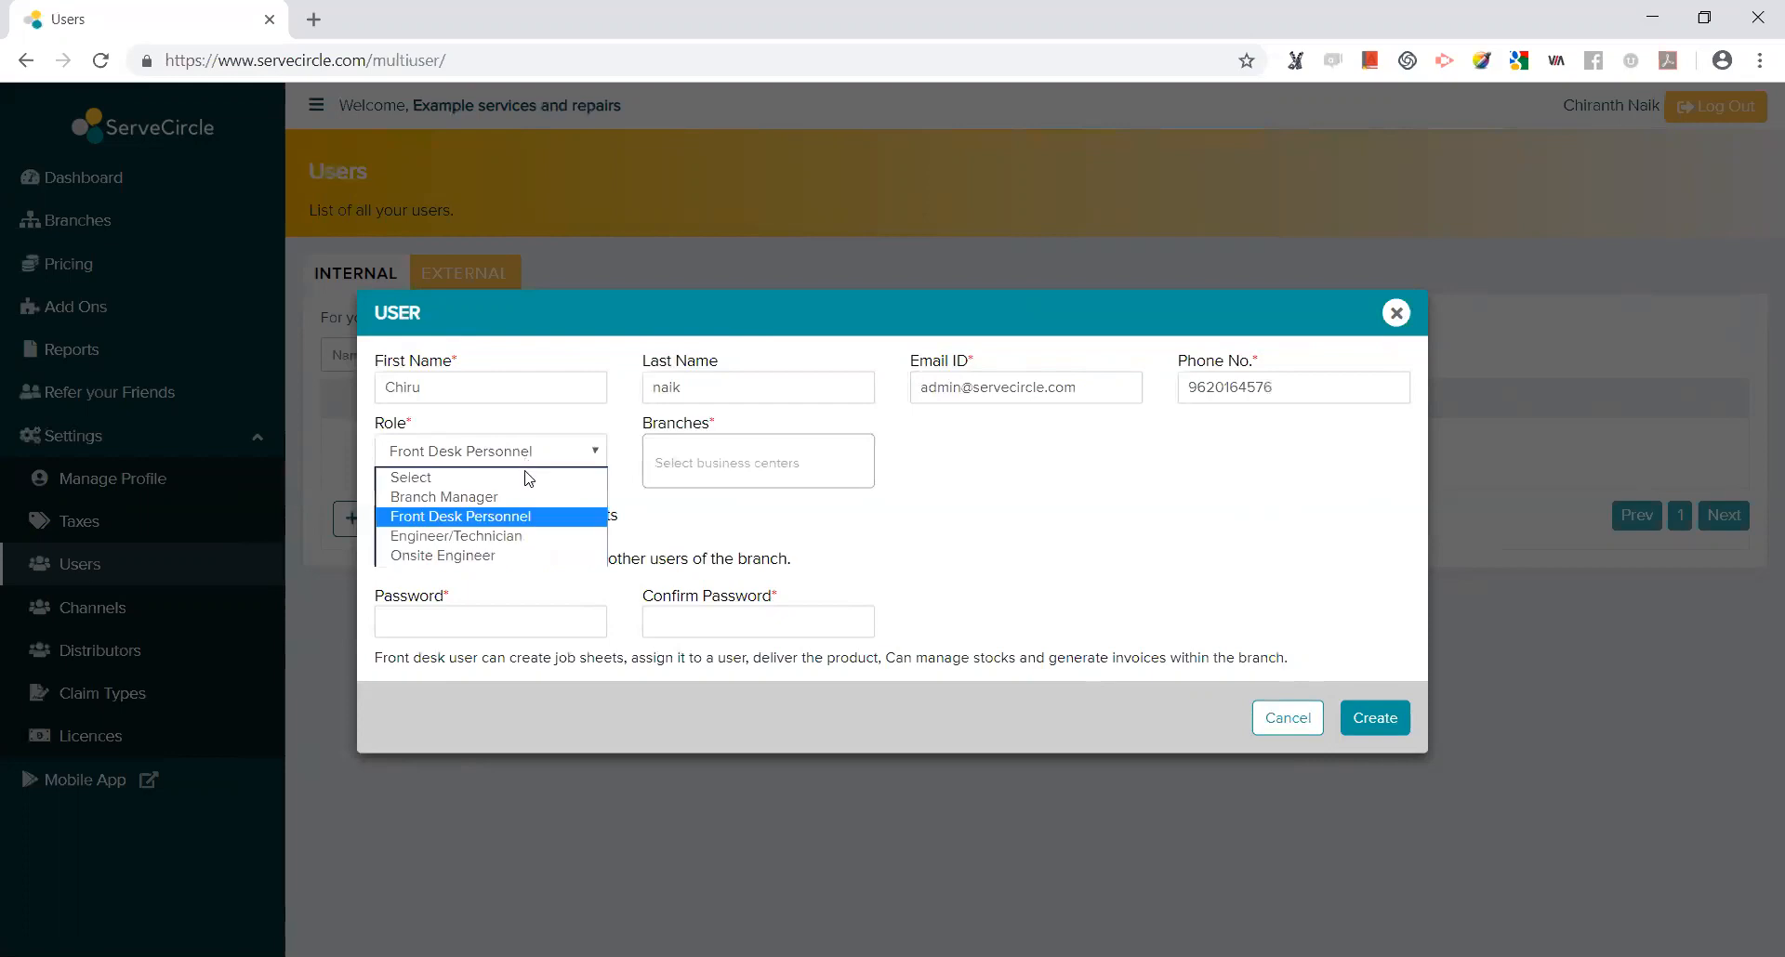
{"action": "left_click", "coordinate": [537, 537]}
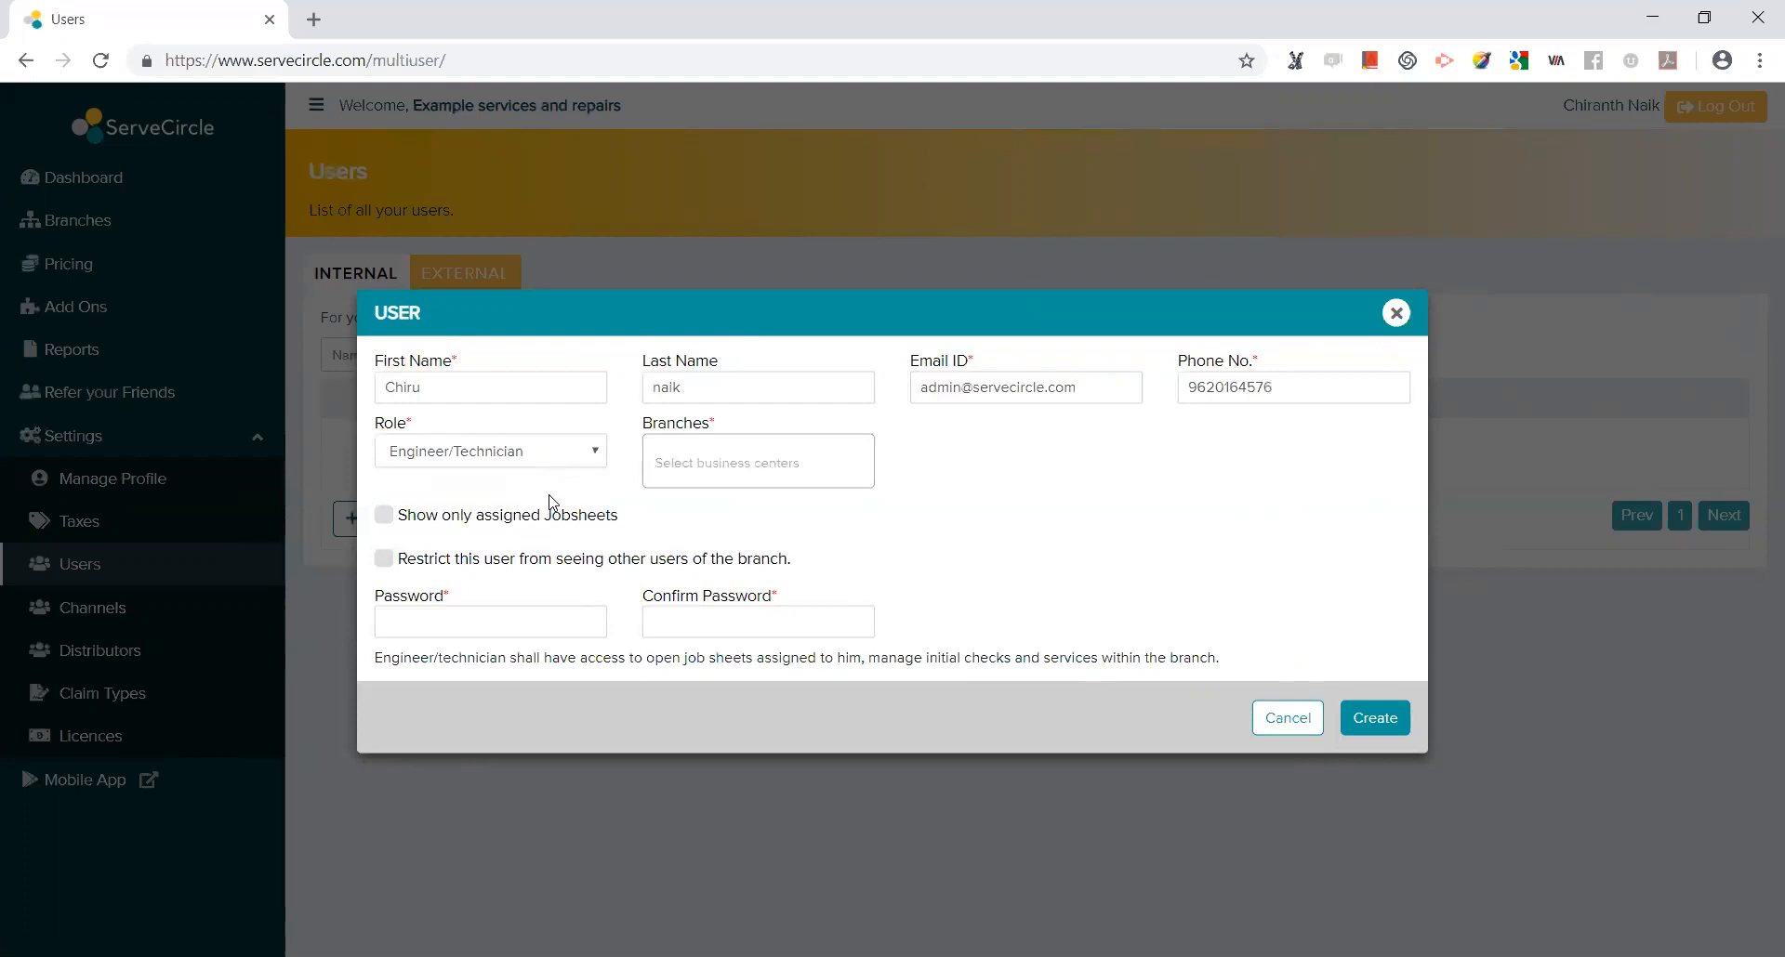
{"action": "left_click", "coordinate": [527, 451]}
{"action": "left_click", "coordinate": [511, 555]}
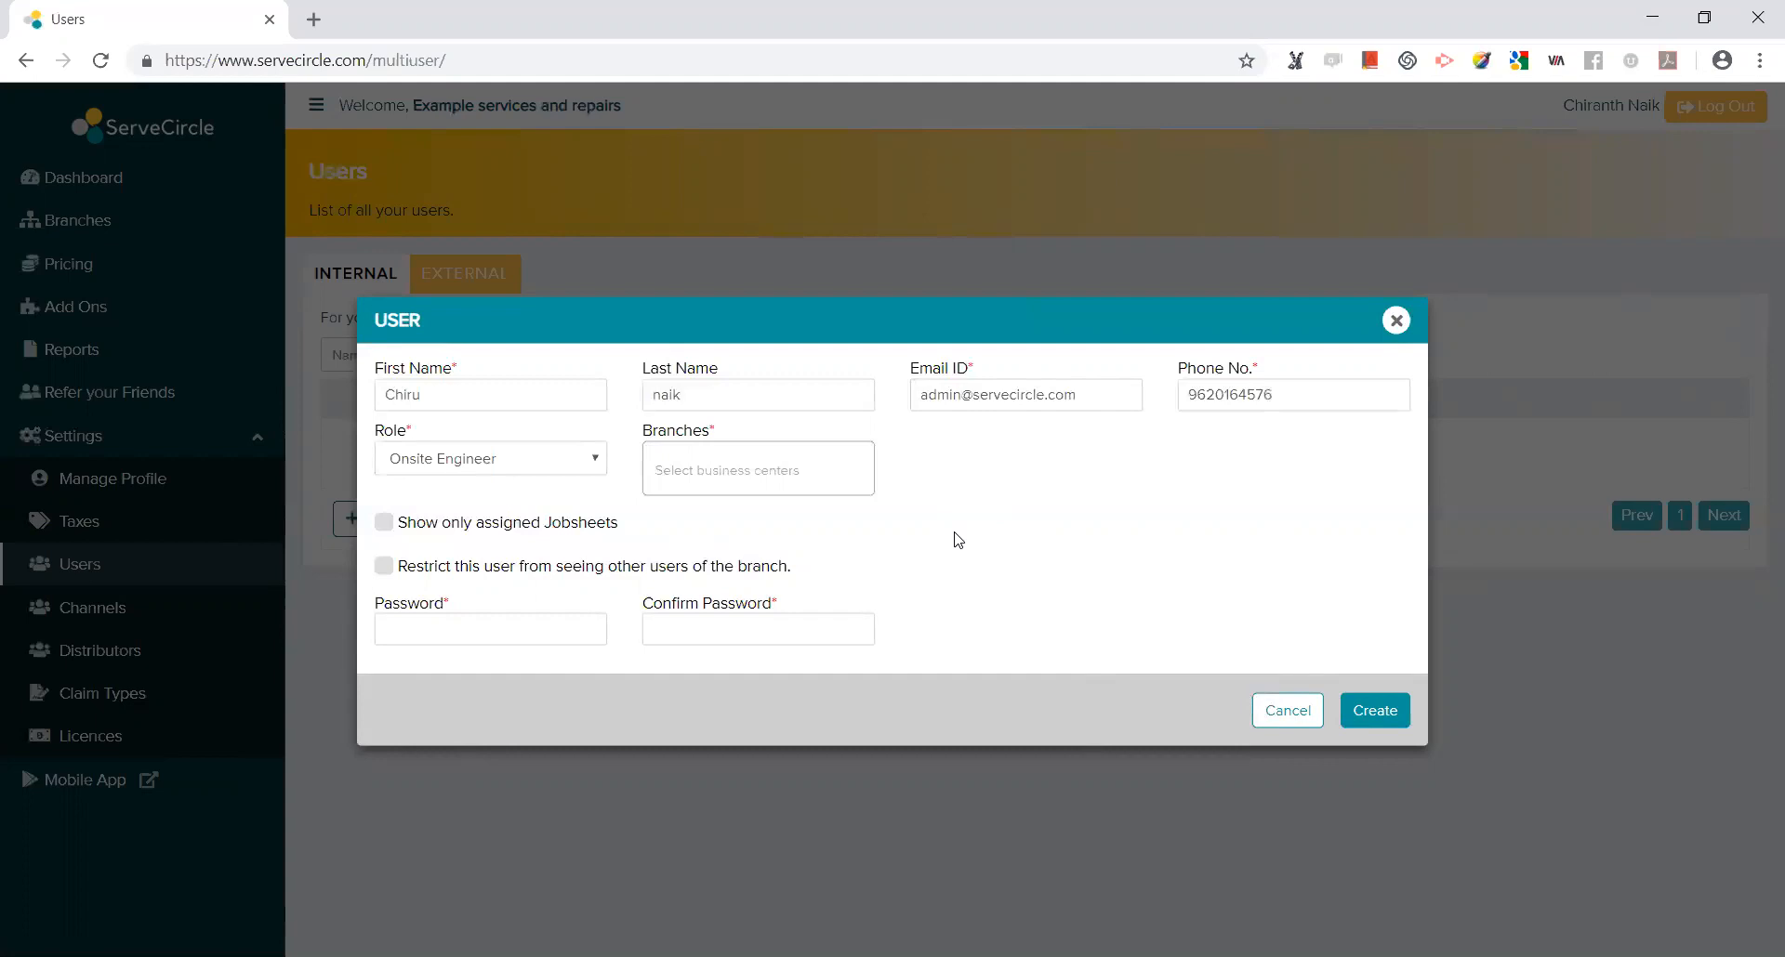
{"action": "left_click", "coordinate": [511, 462]}
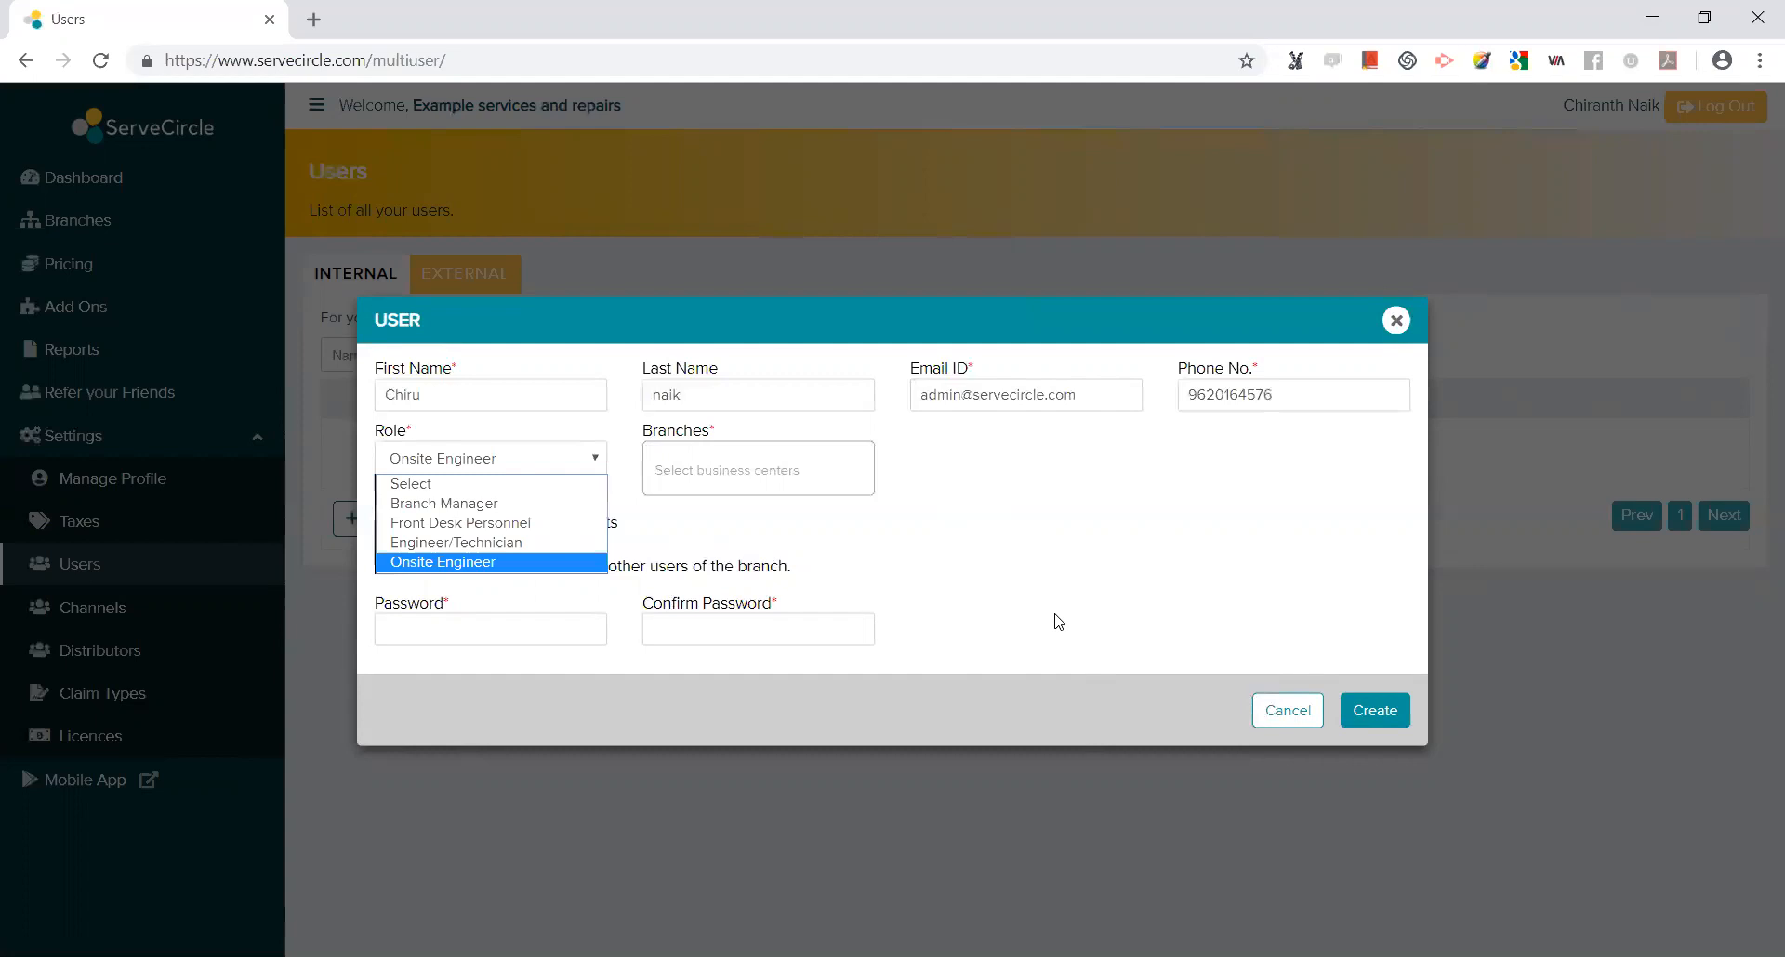
{"action": "left_click", "coordinate": [518, 562]}
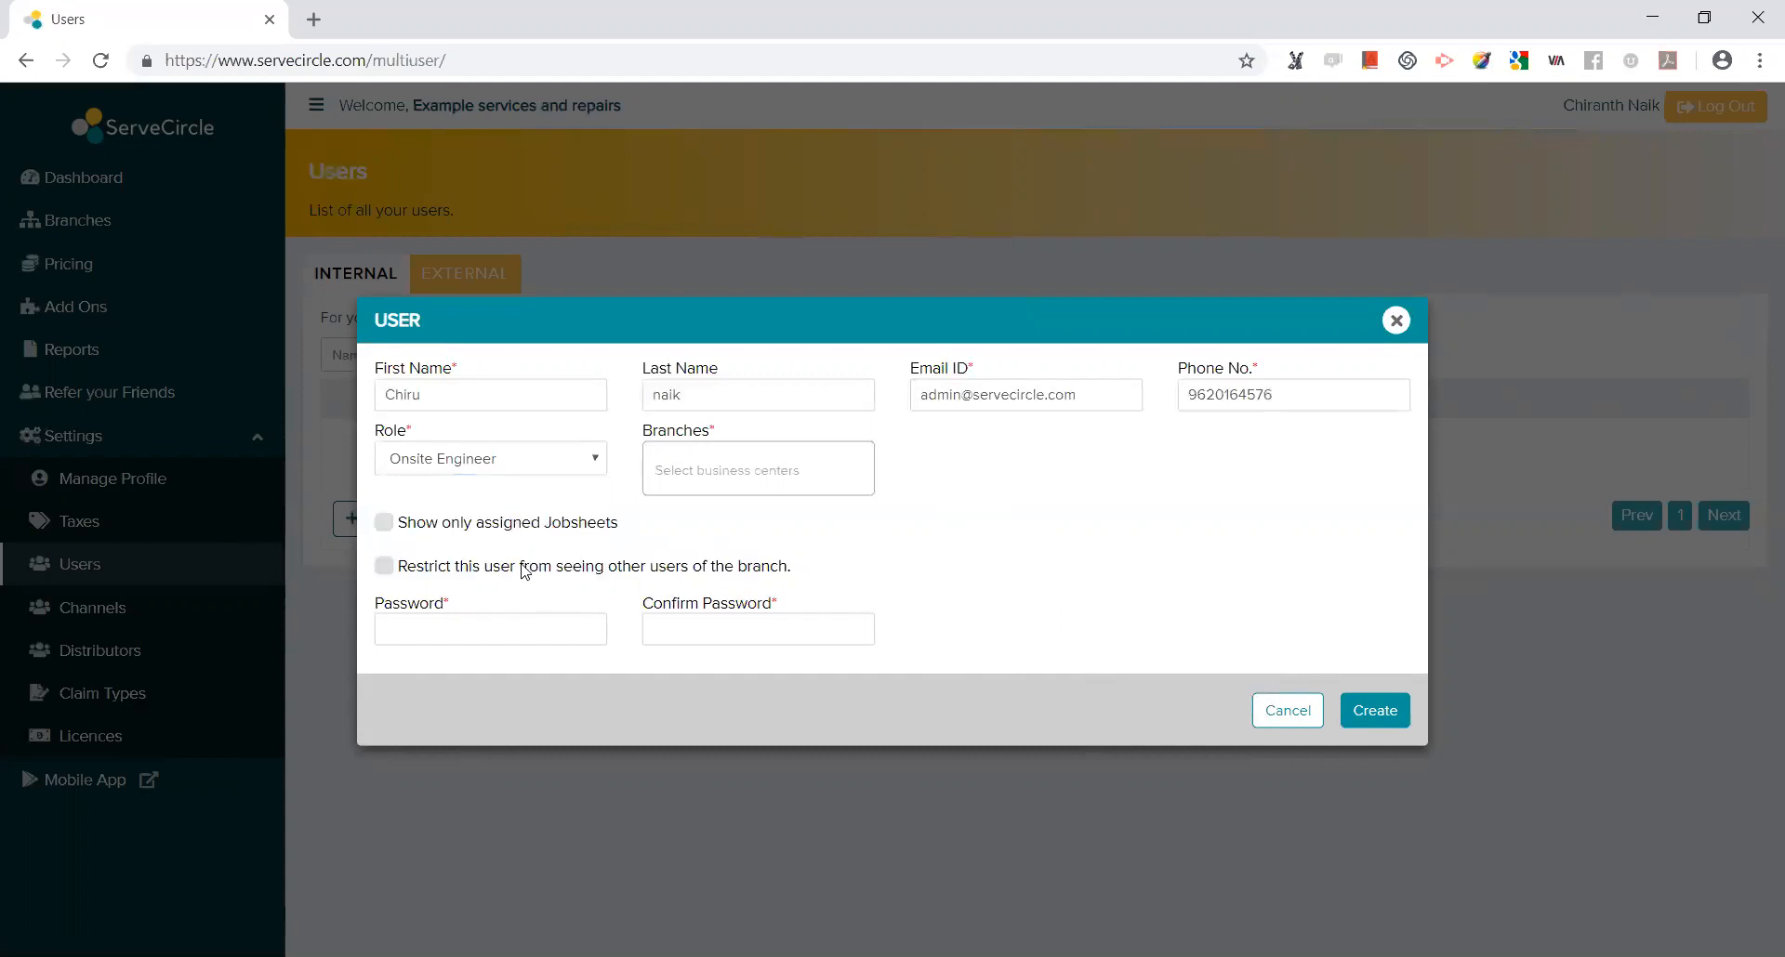
Assign Example services and repairs branch; enable Show only assigned Jobsheets and Restrict from seeing other users.
{"action": "left_click", "coordinate": [699, 472]}
{"action": "left_click", "coordinate": [748, 510]}
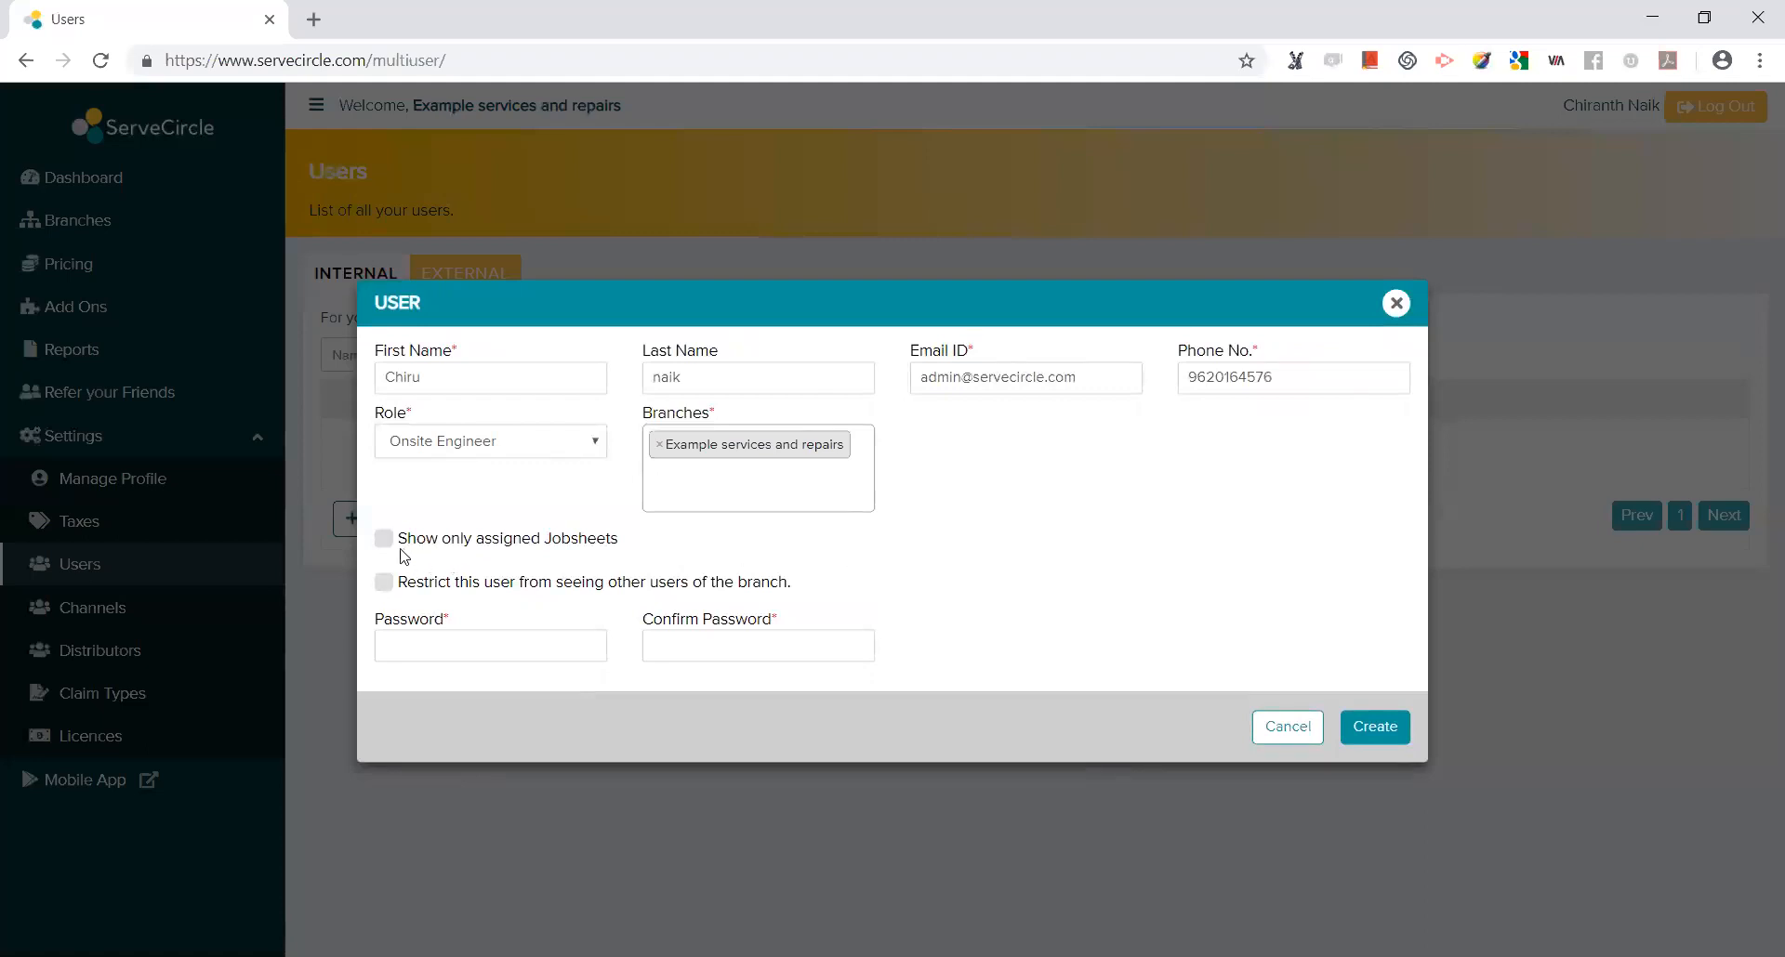
{"action": "left_click_drag", "start_coordinate": [416, 546], "coordinate": [614, 547]}
{"action": "left_click", "coordinate": [688, 548]}
{"action": "left_click", "coordinate": [495, 541]}
{"action": "left_click", "coordinate": [556, 582]}
Enter a password and confirmation; creation fails because the two entries don't match.
{"action": "left_click", "coordinate": [558, 645]}
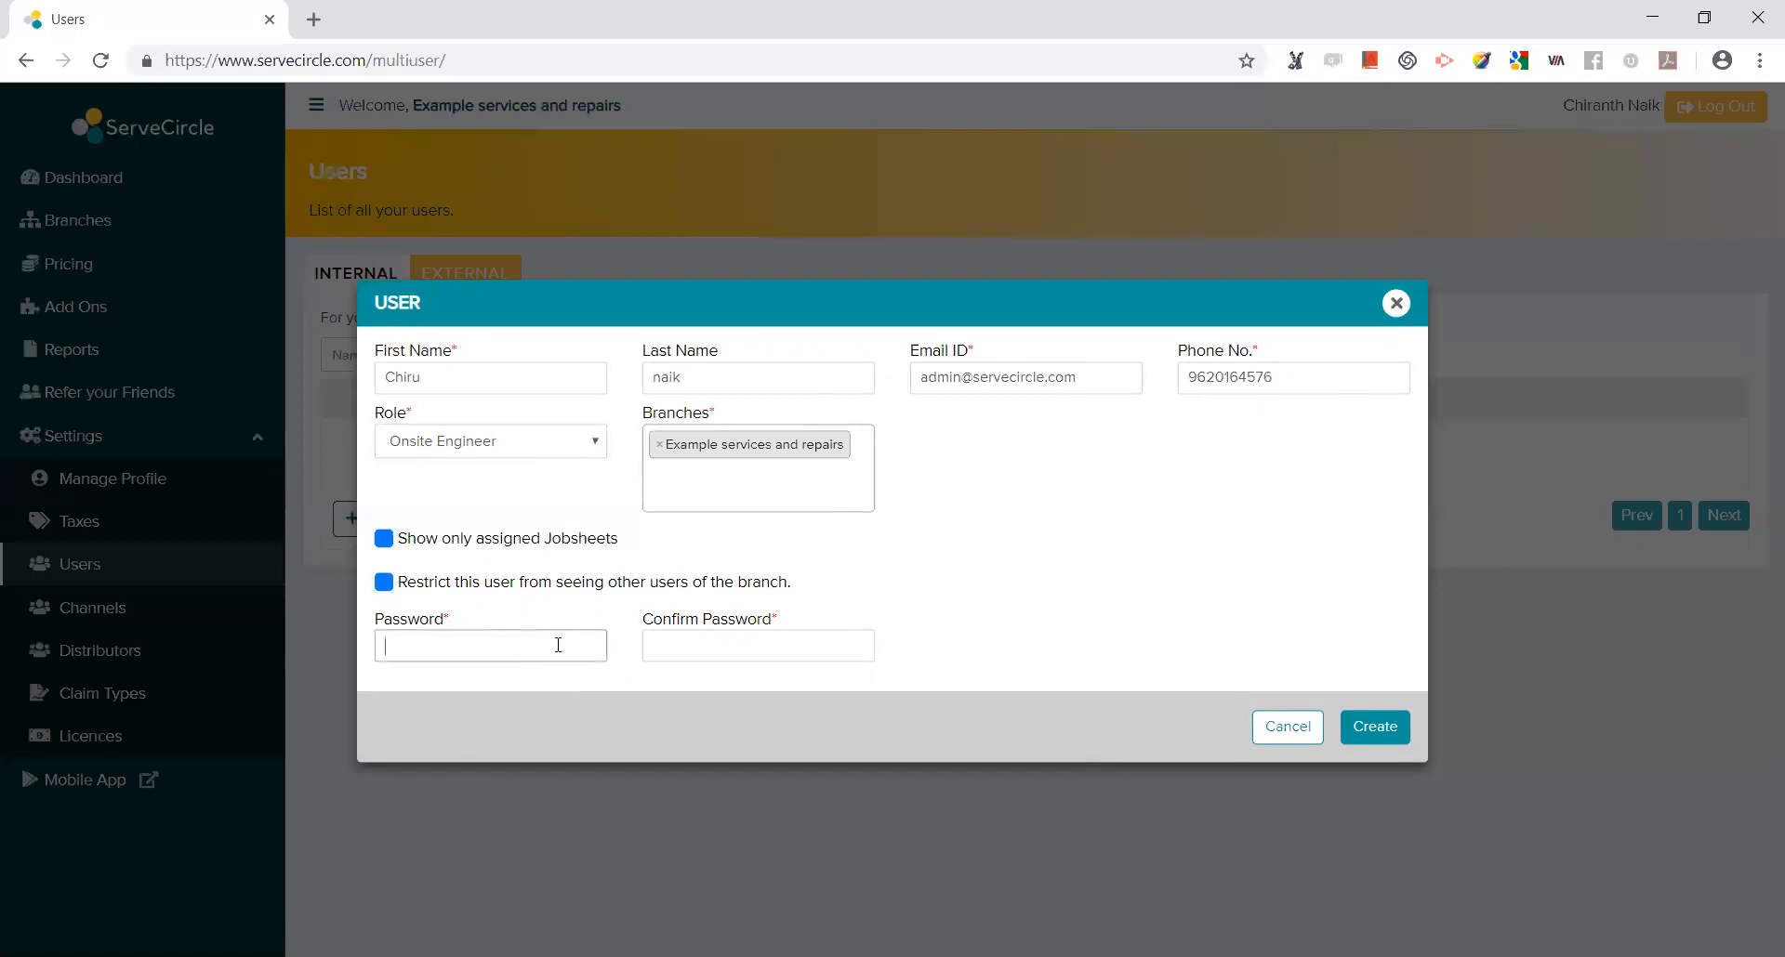
{"action": "left_click", "coordinate": [666, 641]}
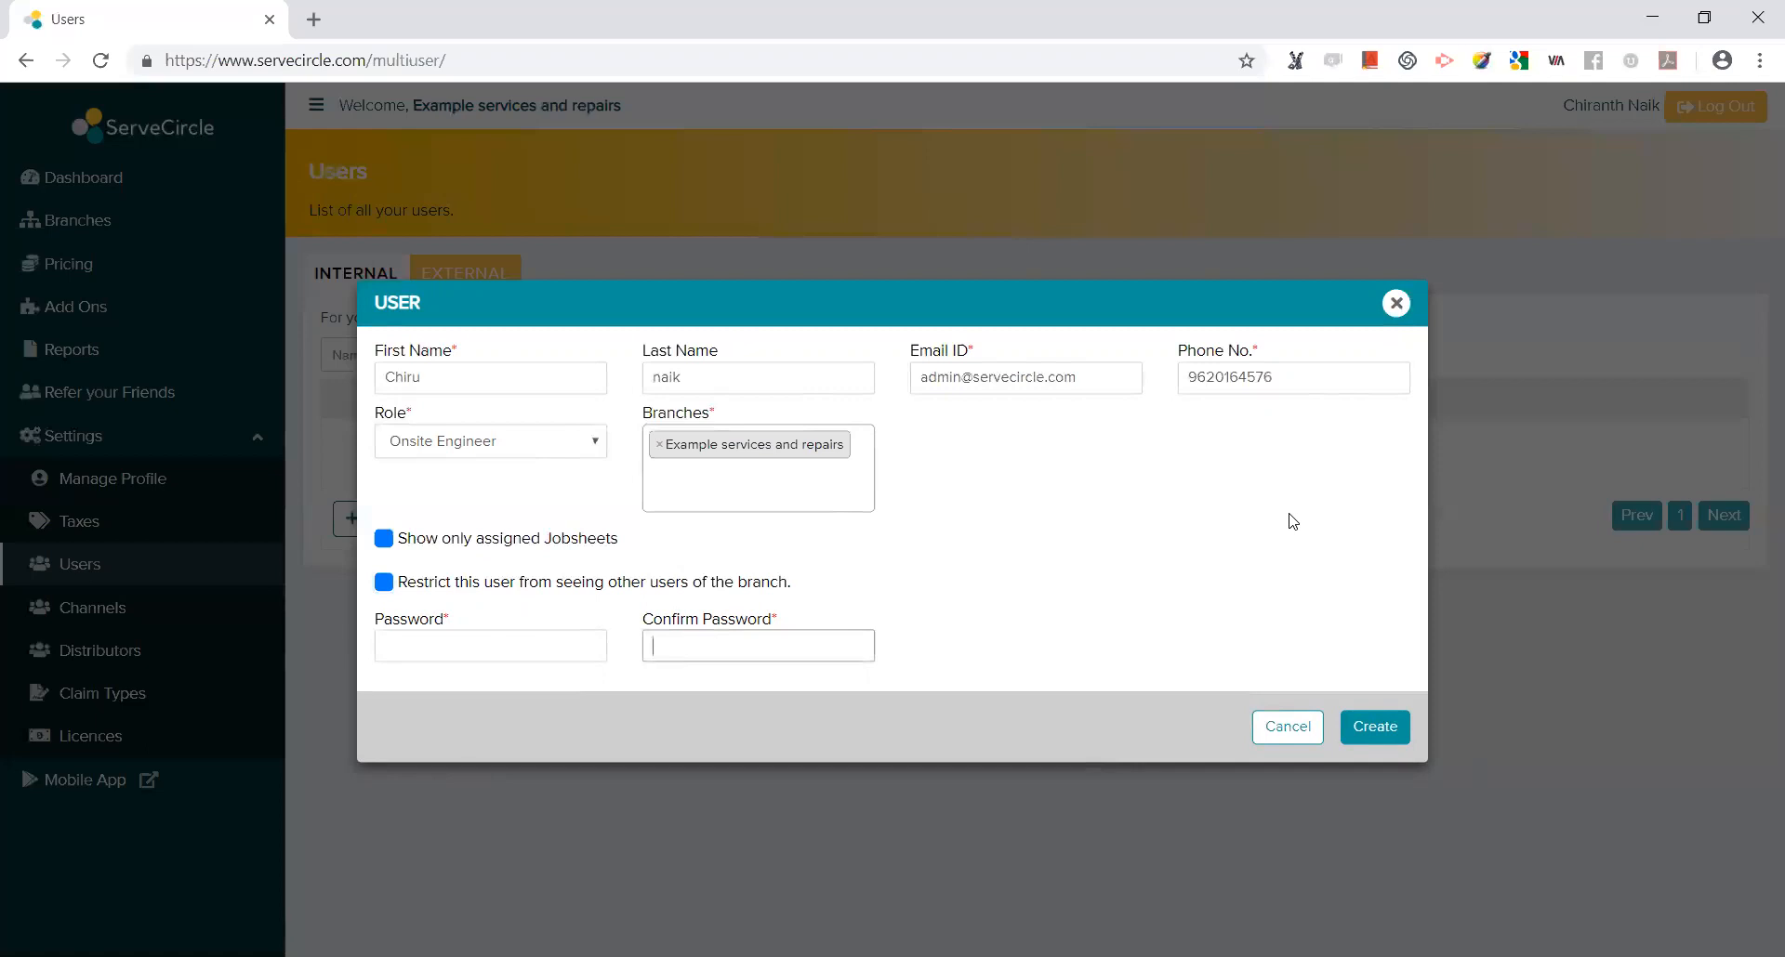
{"action": "left_click", "coordinate": [1373, 734]}
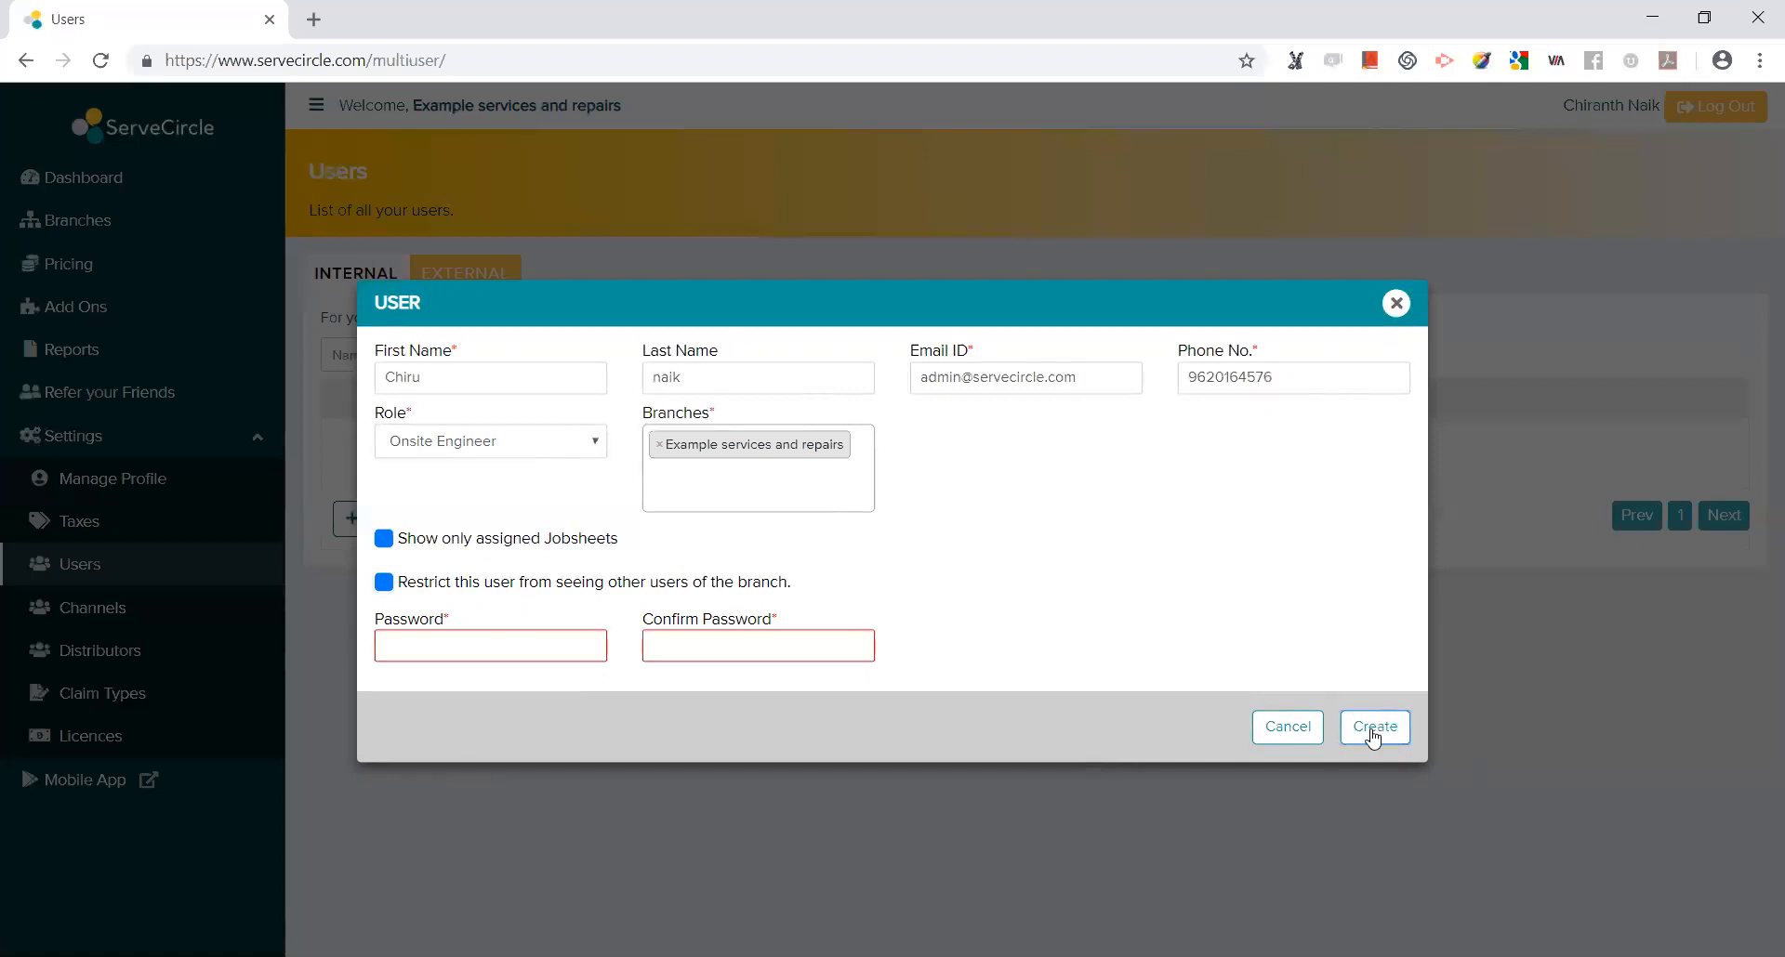
{"action": "left_click", "coordinate": [507, 643]}
{"action": "type", "text": "1234"}
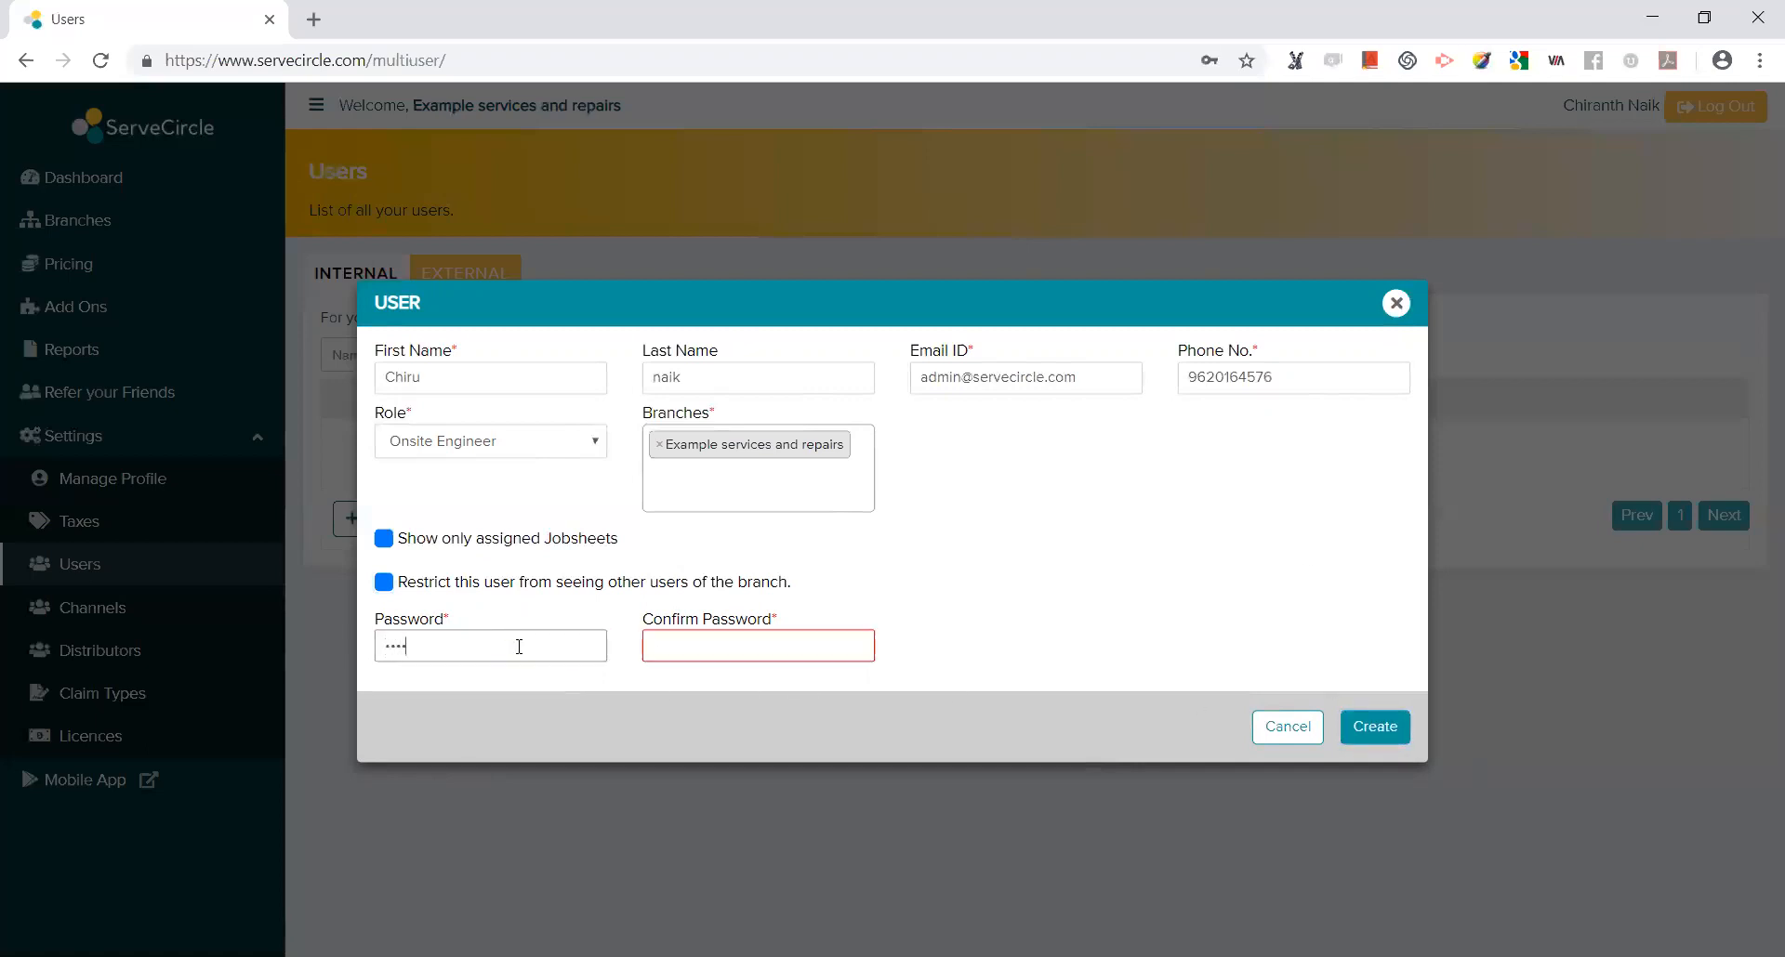
{"action": "left_click", "coordinate": [687, 648]}
{"action": "type", "text": "12345"}
{"action": "left_click", "coordinate": [1374, 733]}
Retype the password so both fields match, and create the user.
{"action": "left_click_drag", "start_coordinate": [713, 650], "coordinate": [267, 649]}
{"action": "type", "text": "12345"}
{"action": "key", "text": "Tab"}
{"action": "type", "text": "12345"}
{"action": "left_click", "coordinate": [1370, 730]}
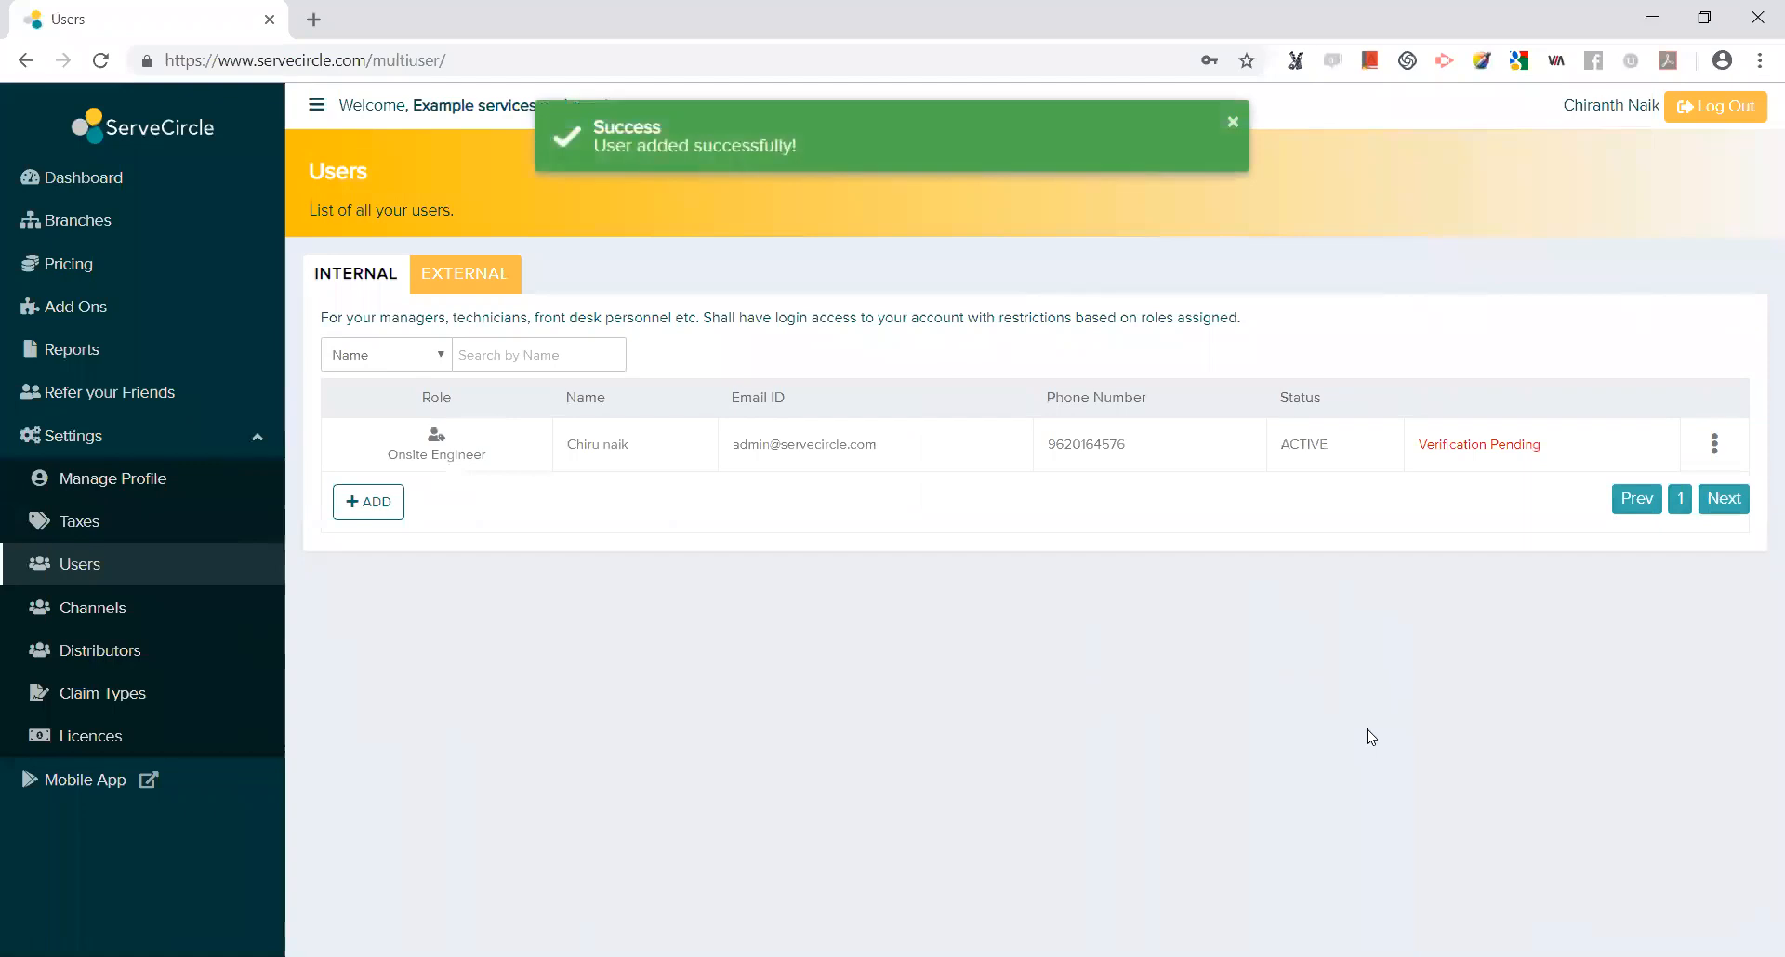
{"action": "left_click_drag", "start_coordinate": [1566, 445], "coordinate": [1415, 452]}
{"action": "left_click", "coordinate": [1416, 453]}
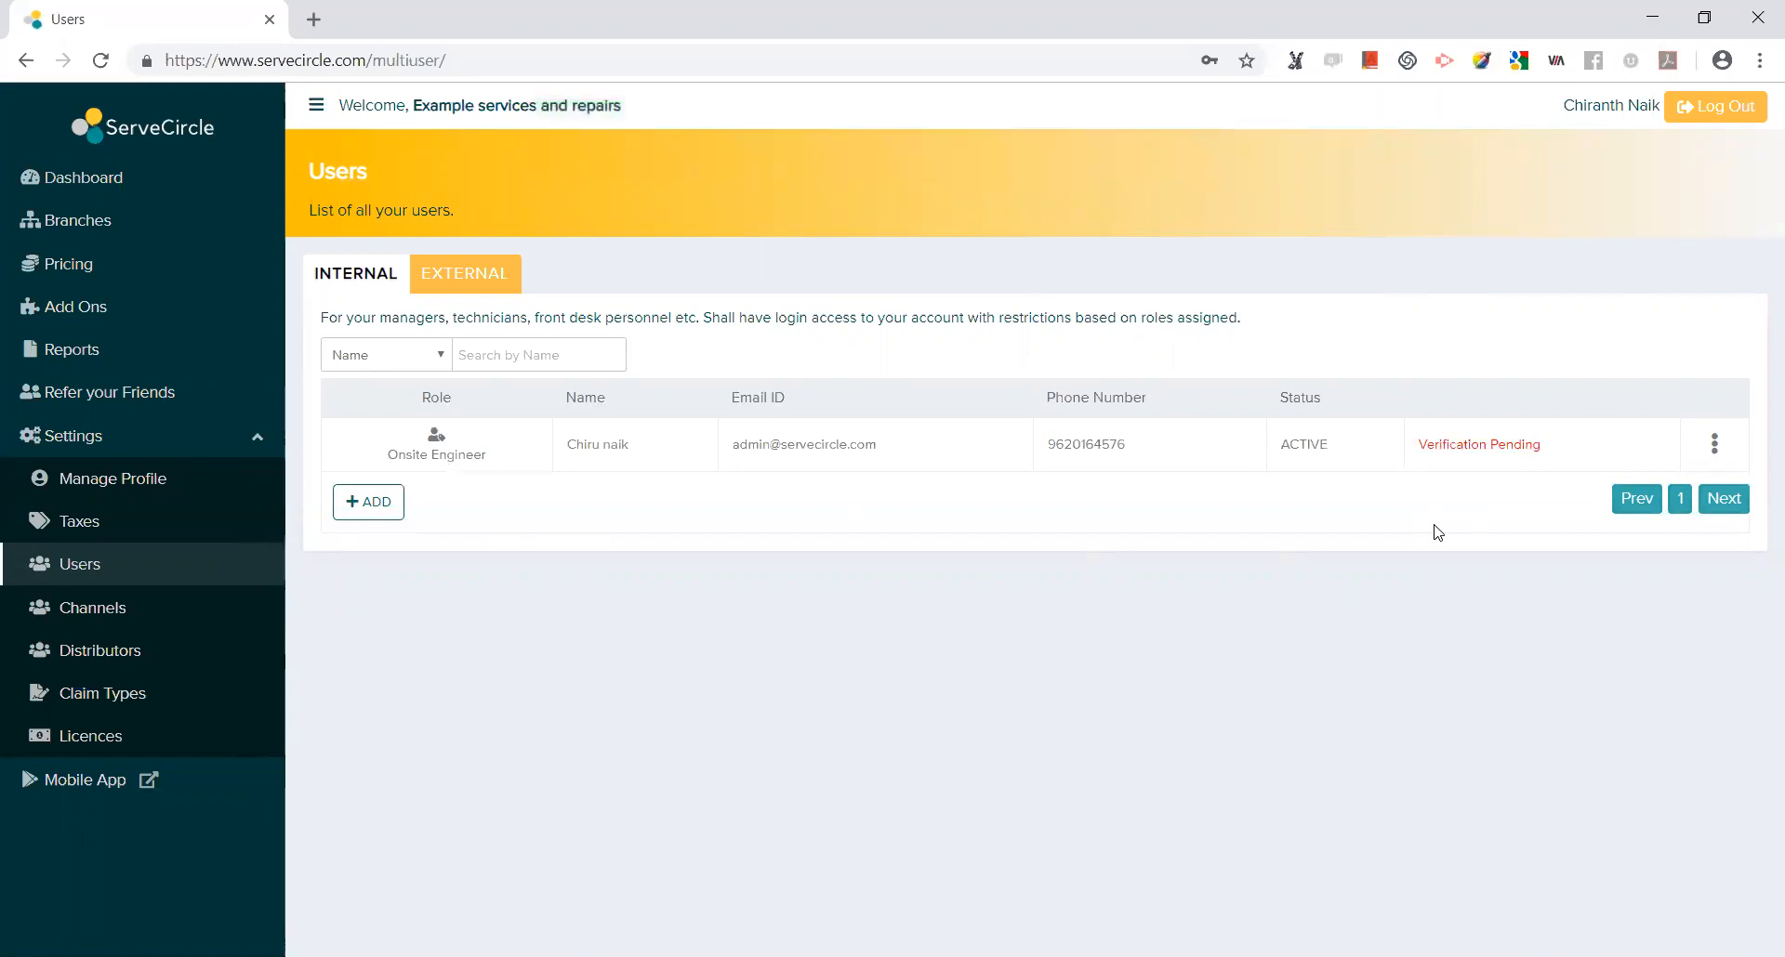
{"action": "left_click_drag", "start_coordinate": [874, 445], "coordinate": [724, 452]}
{"action": "left_click", "coordinate": [811, 509]}
{"action": "left_click", "coordinate": [1715, 445]}
{"action": "scroll", "coordinate": [1632, 537], "scroll_direction": "down", "scroll_amount": 1}
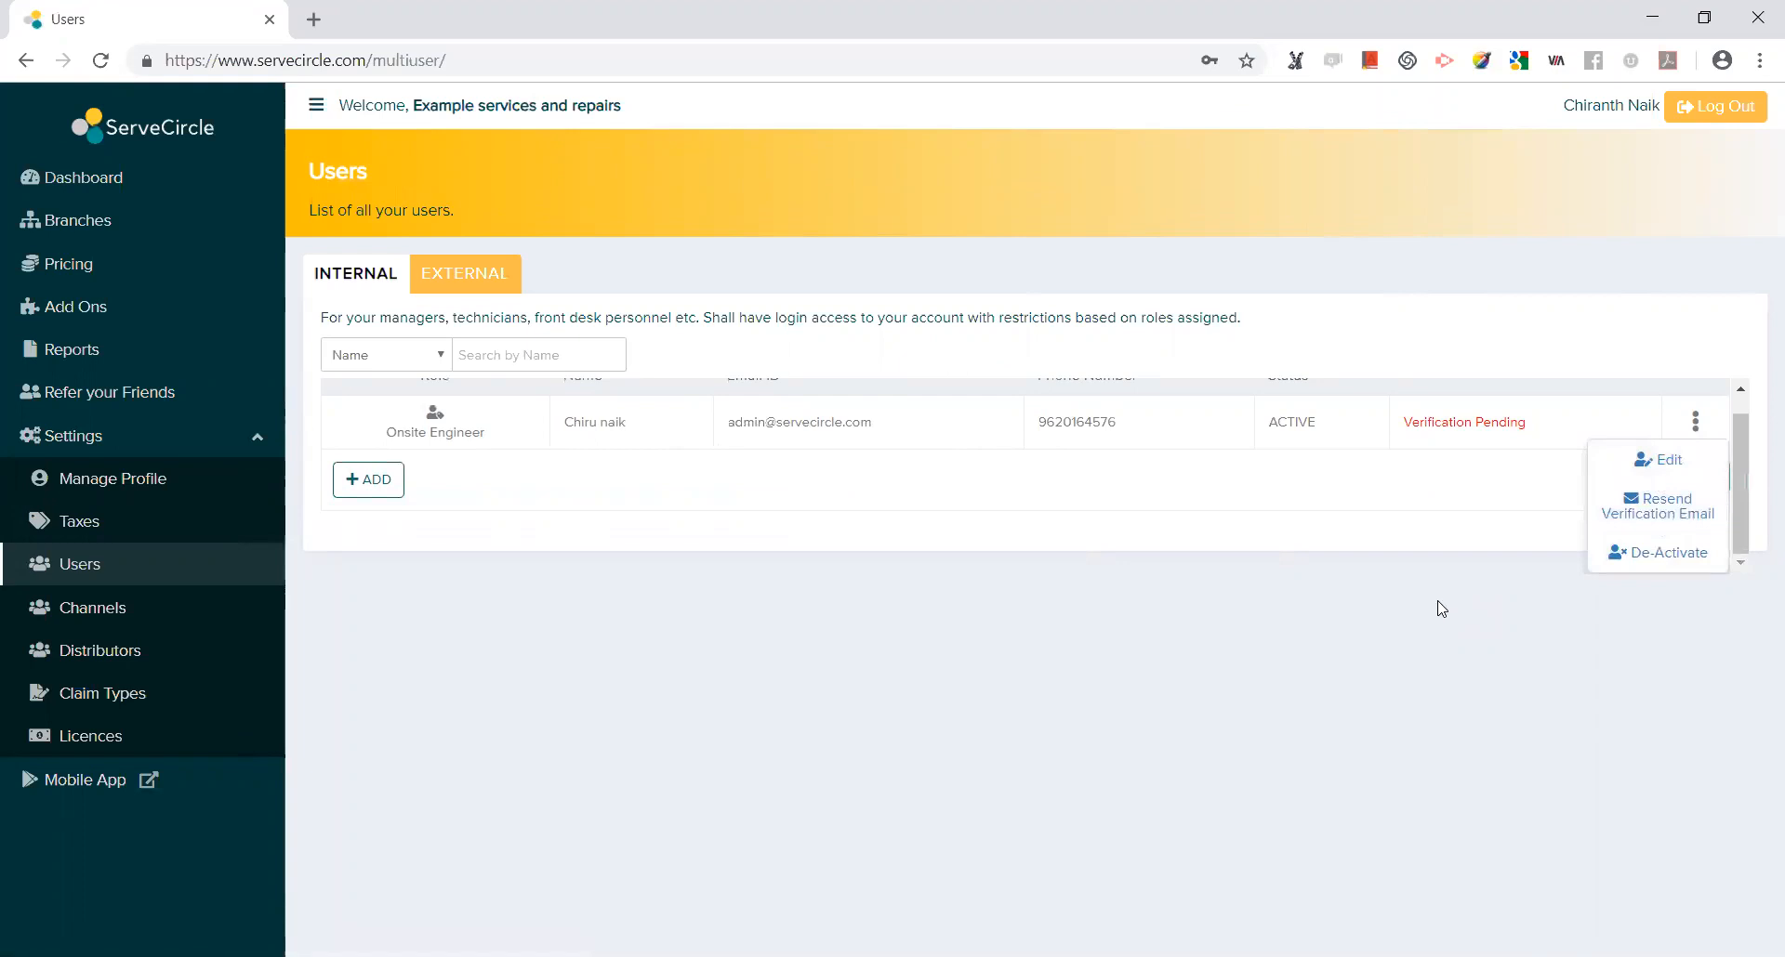
{"action": "left_click", "coordinate": [1524, 490]}
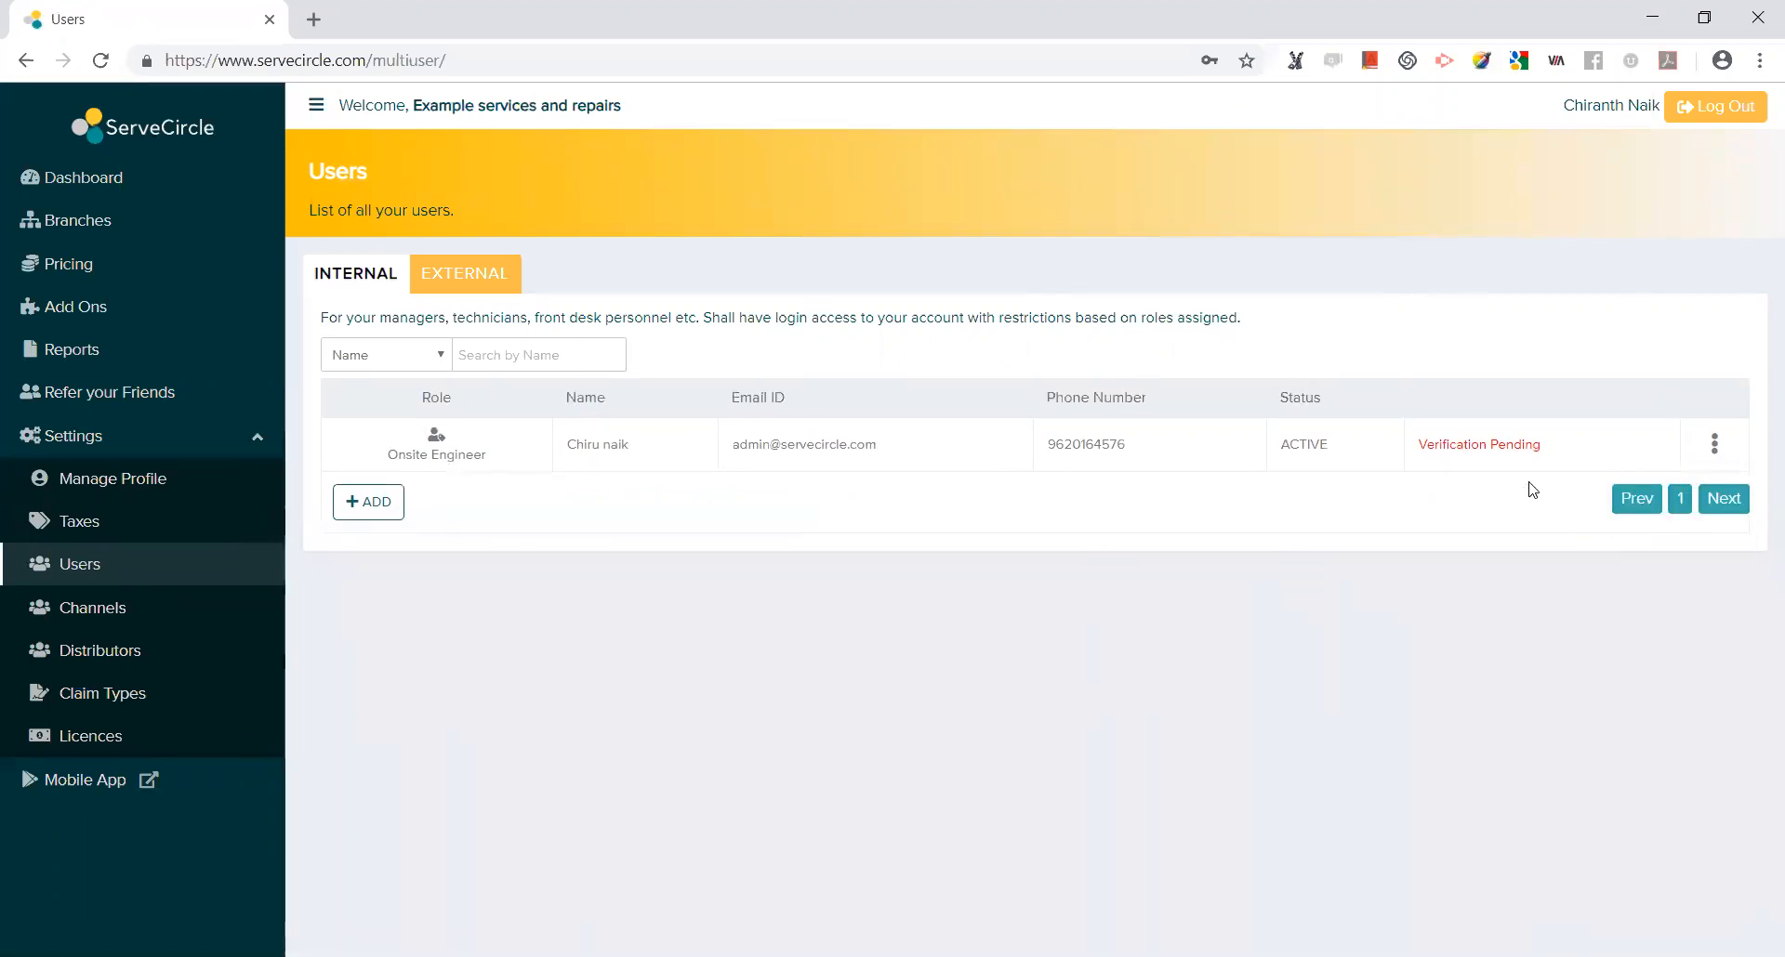